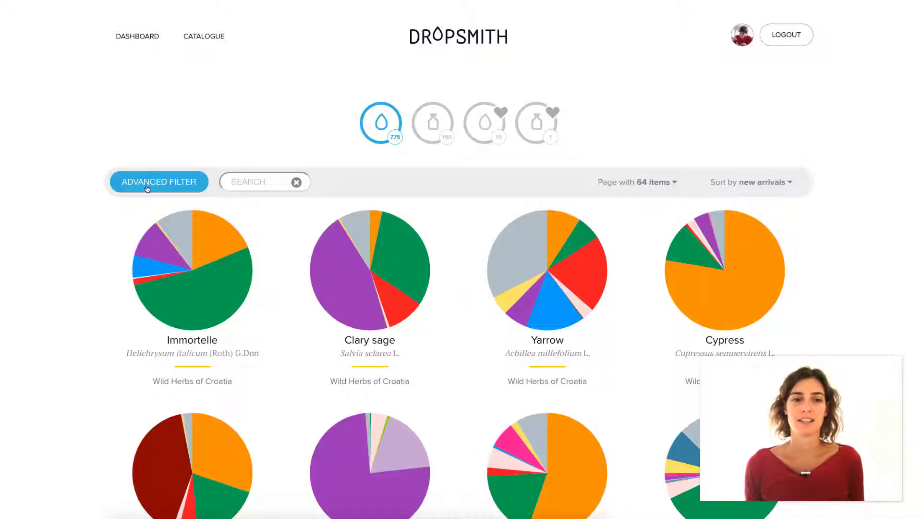
- Open the advanced filter and view the available extraction method options
click(146, 188)
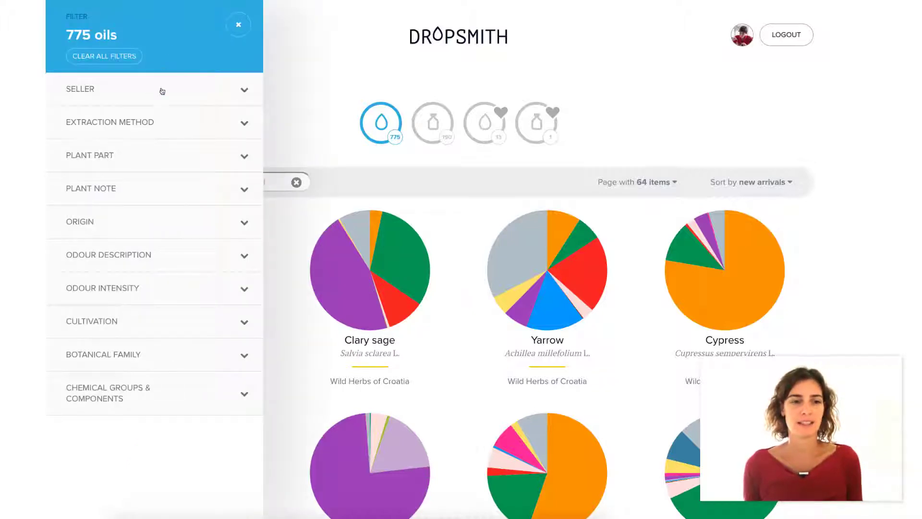
click(178, 128)
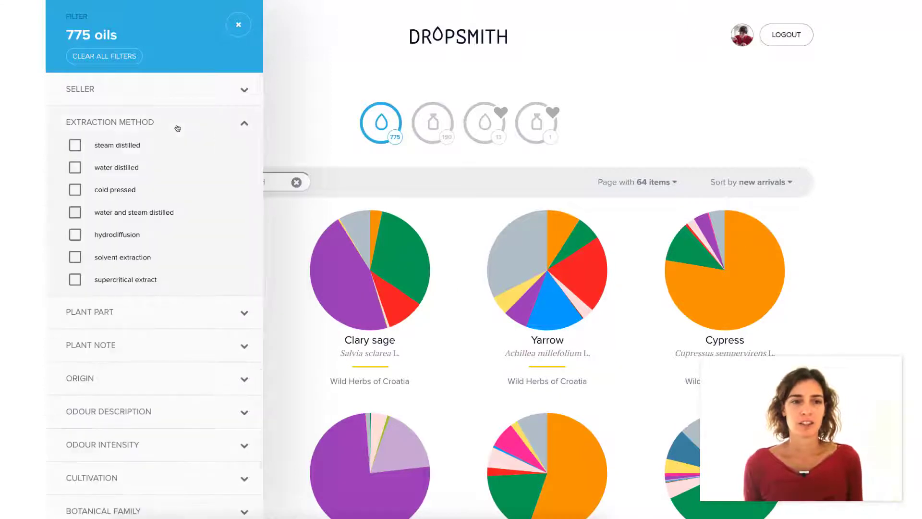
click(177, 128)
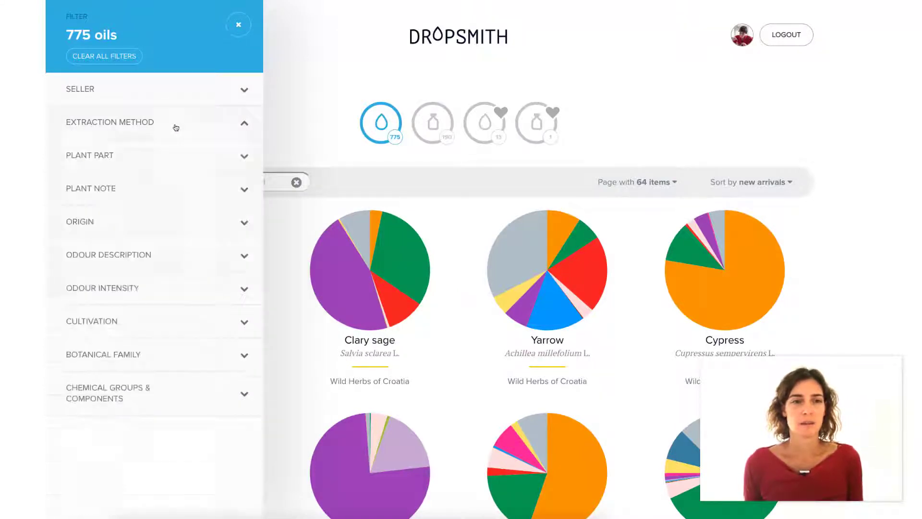
- Filter the oils by the needle plant part, browse the matching oils, and remove that filter
click(113, 158)
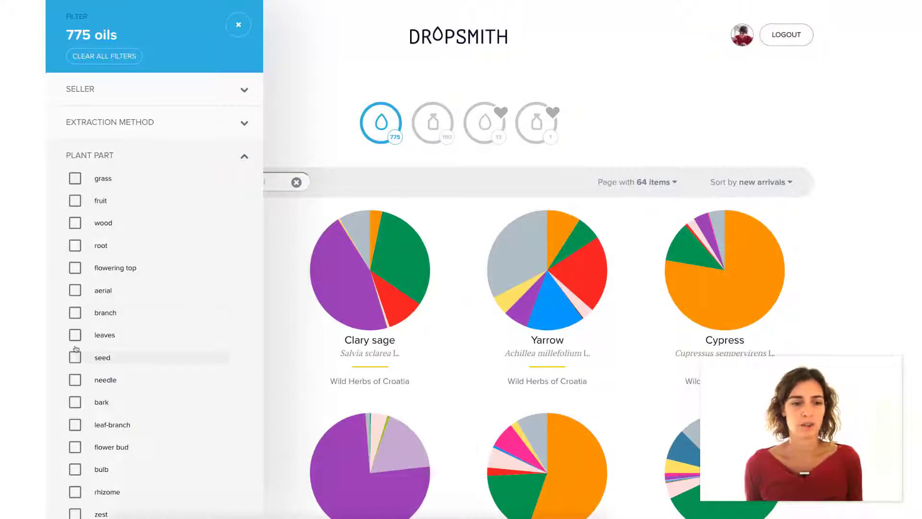
click(74, 380)
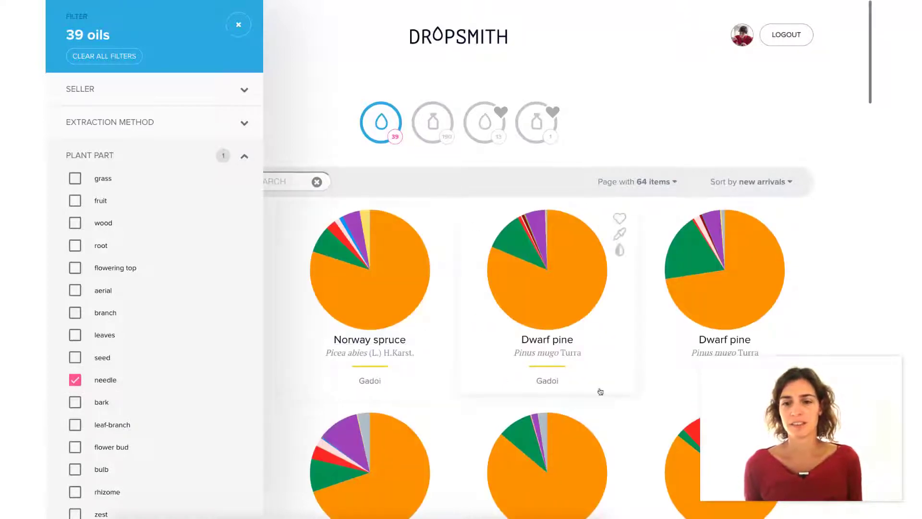
scroll(598, 390, down, 15)
scroll(601, 392, up, 15)
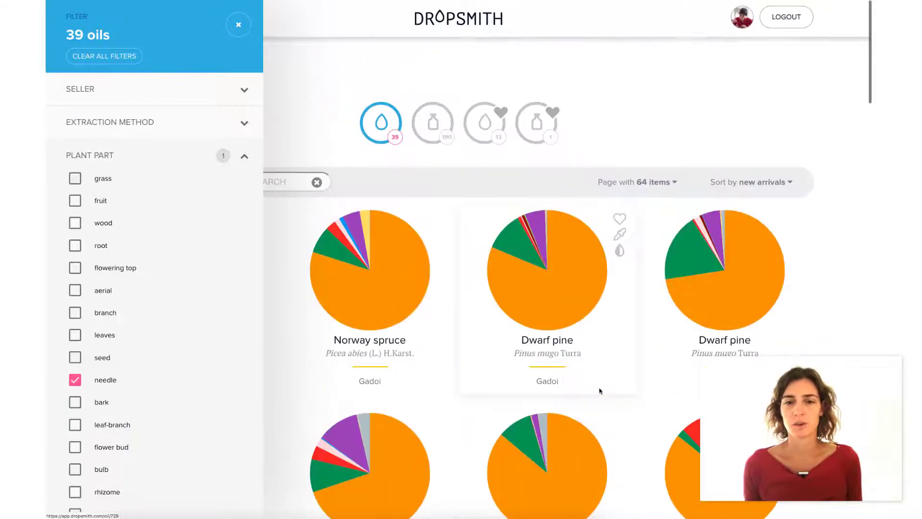
click(75, 380)
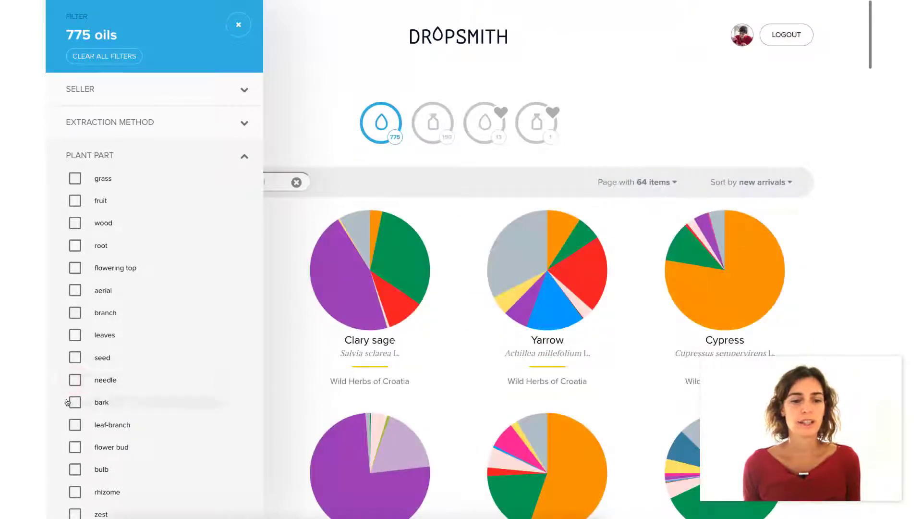
- Filter the oils by both the needle and bark plant parts, and clear both selections
click(75, 380)
click(75, 403)
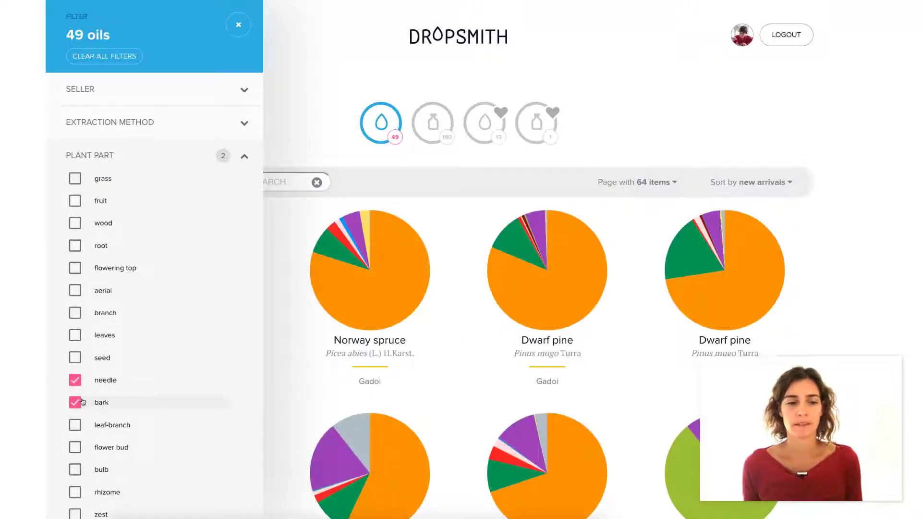
click(74, 402)
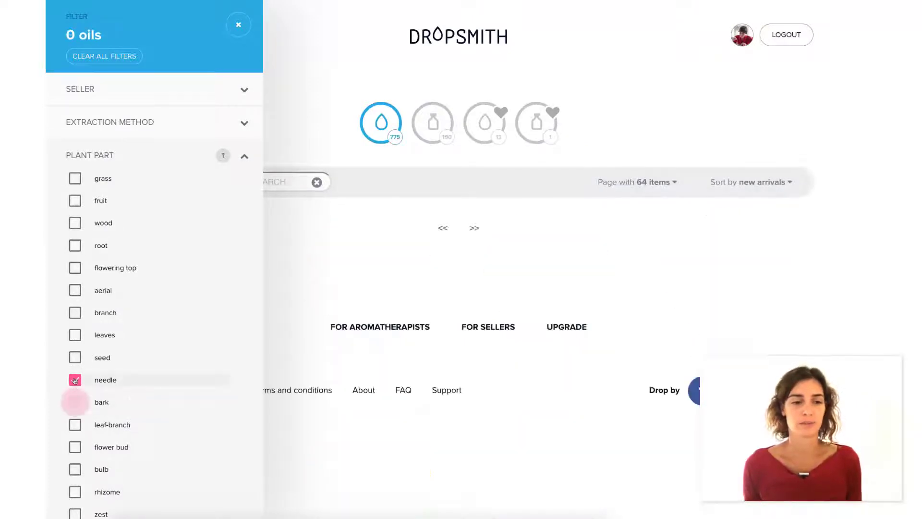
click(74, 380)
click(241, 158)
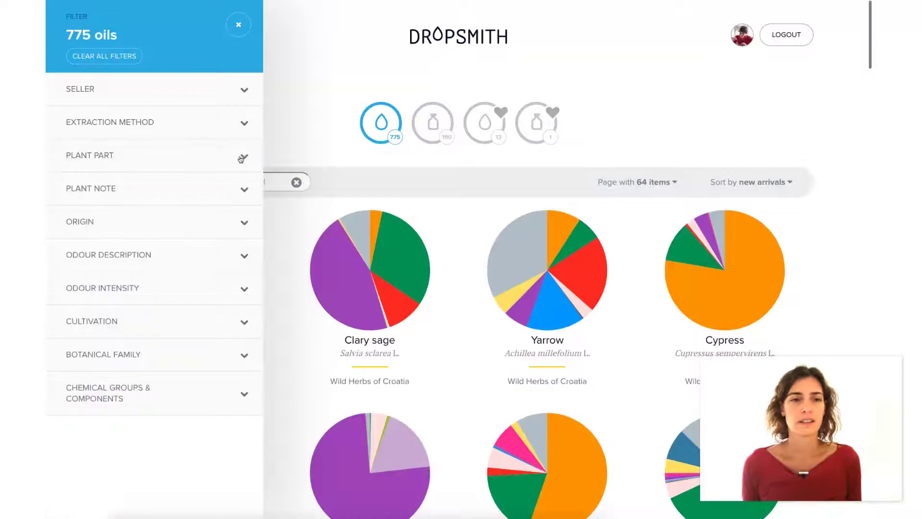
- Filter the oils by the middle plant note, and remove that selection
click(191, 192)
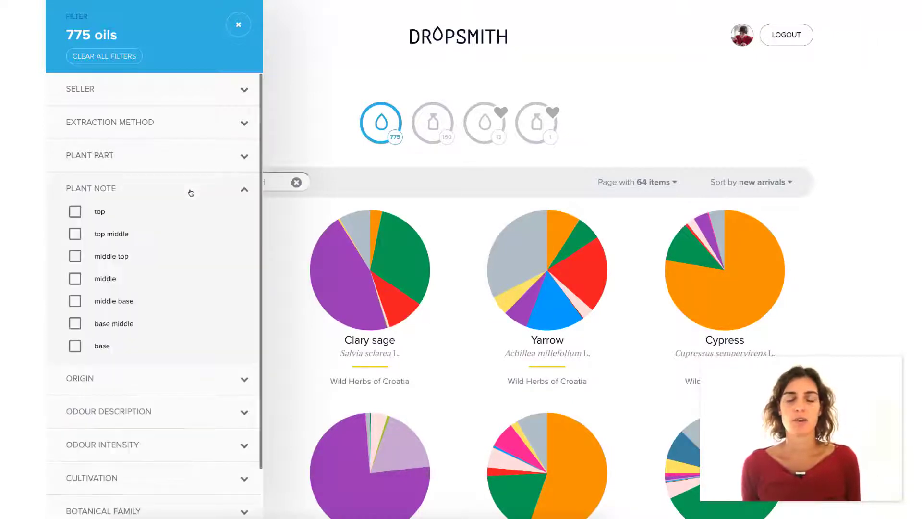
click(81, 281)
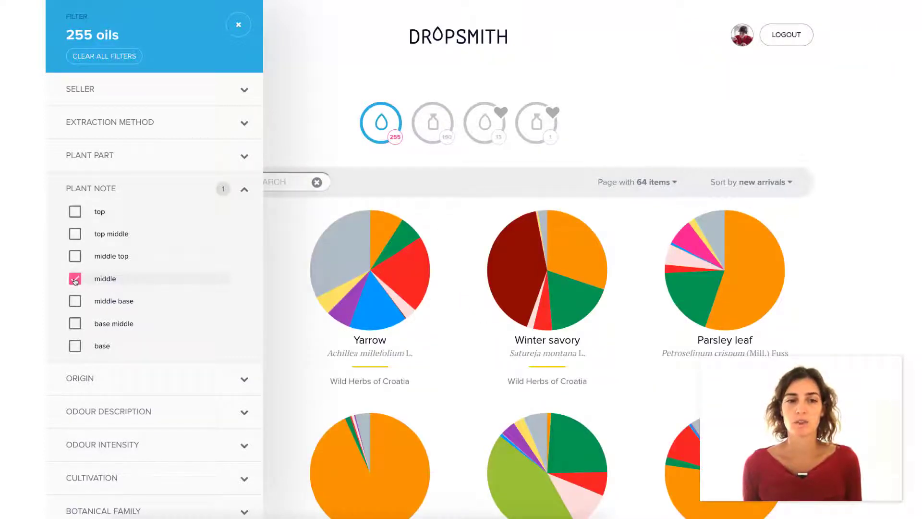
click(75, 280)
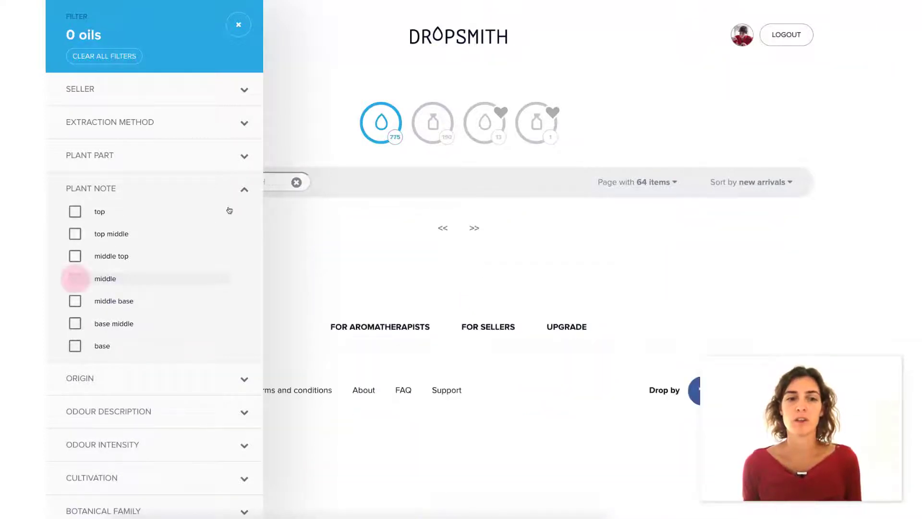
click(243, 191)
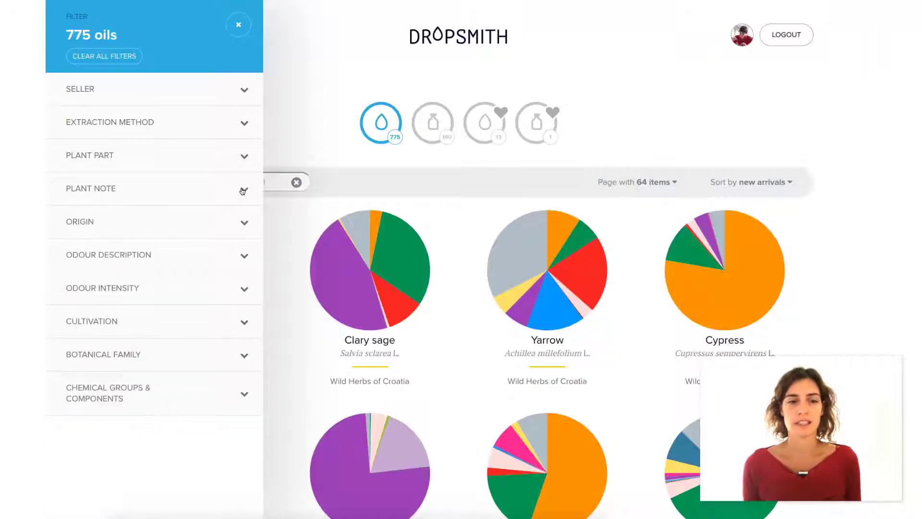
- Look through the list of countries in the origin filter and collapse it
click(221, 227)
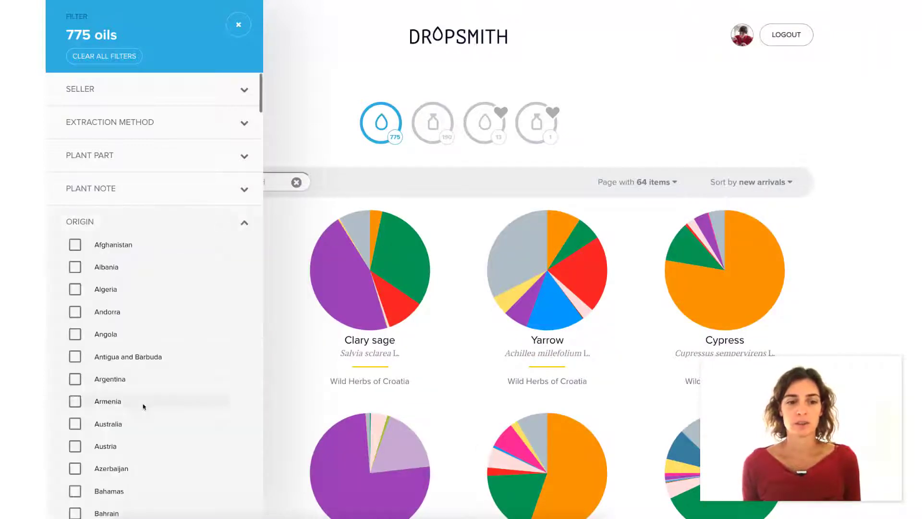
scroll(150, 442, down, 5)
scroll(150, 442, up, 5)
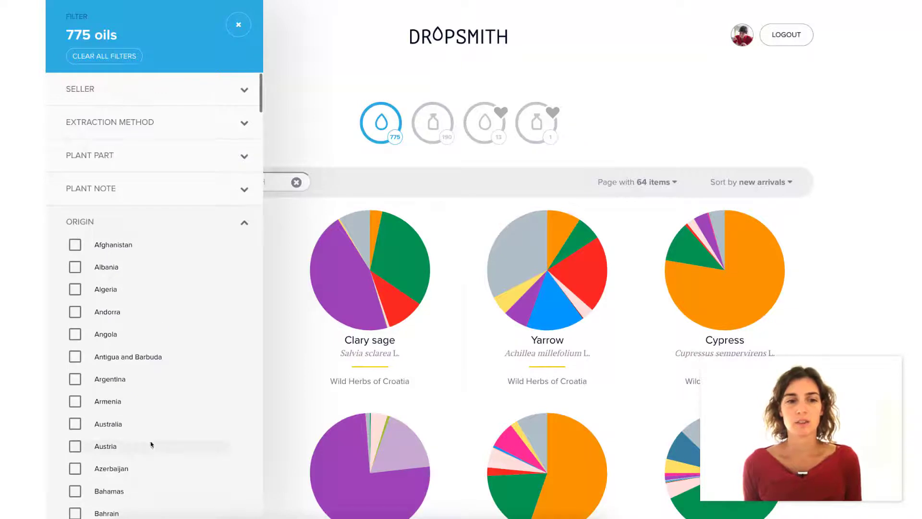
click(244, 223)
- Filter the oils by the floral and citrus odour descriptions combined, and clear both selections
click(198, 262)
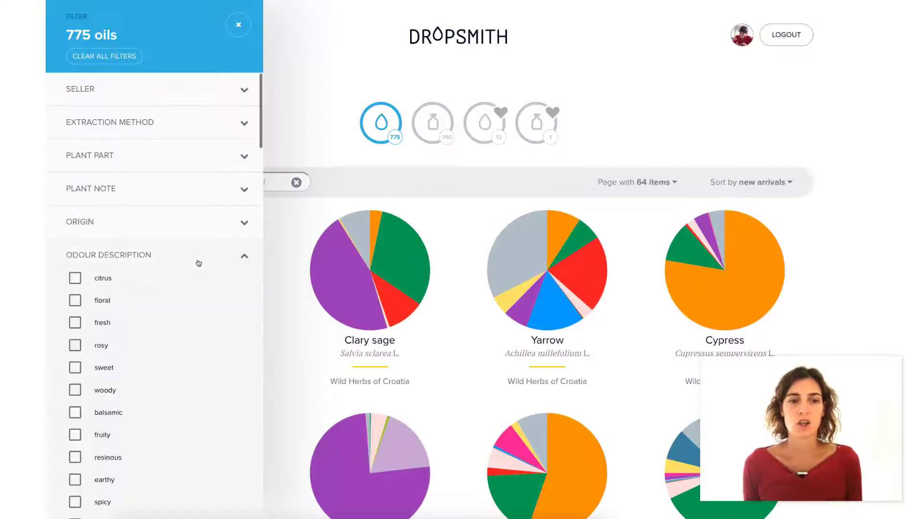
click(75, 302)
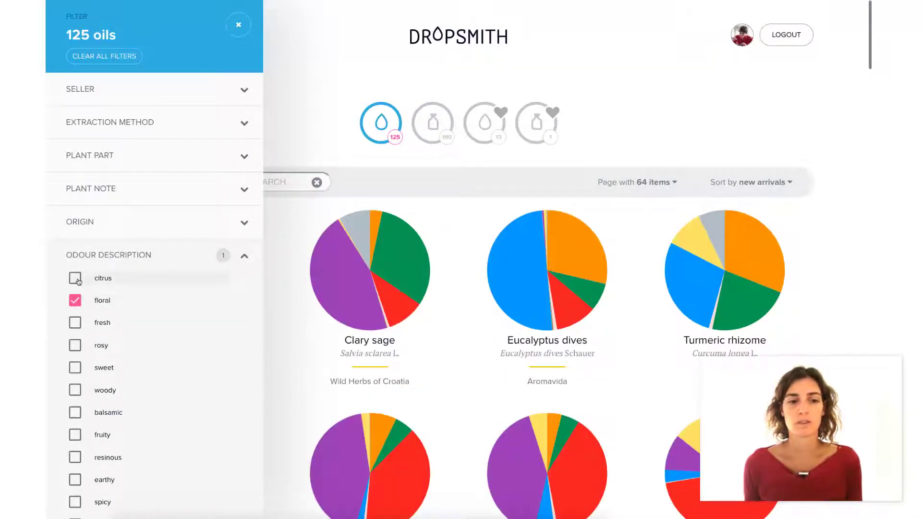
click(75, 279)
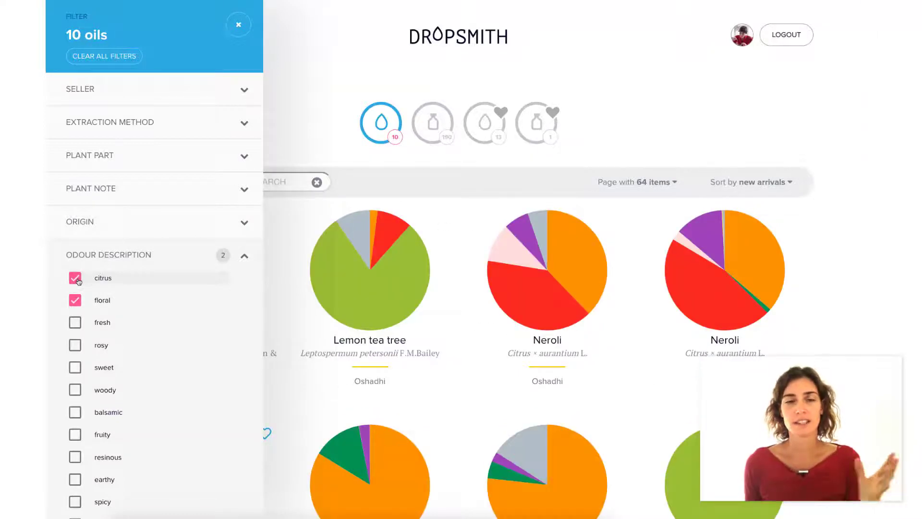
click(76, 279)
click(75, 301)
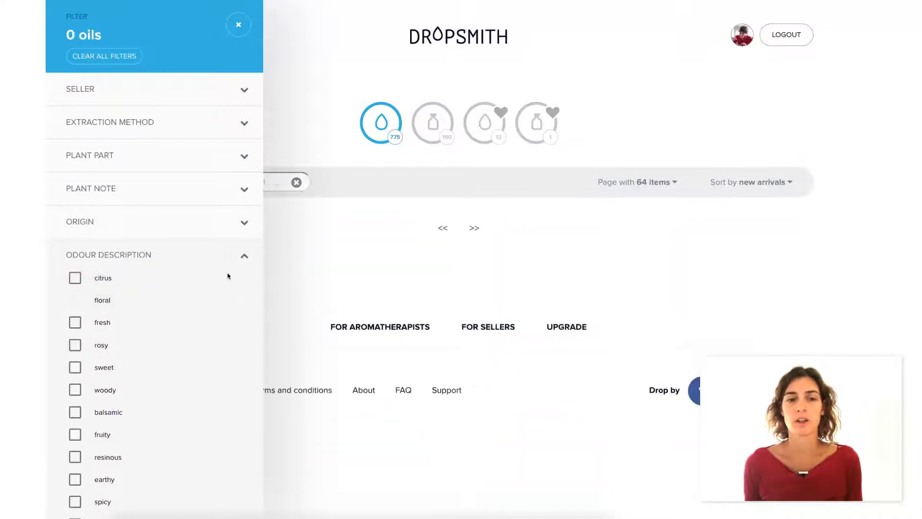
click(245, 259)
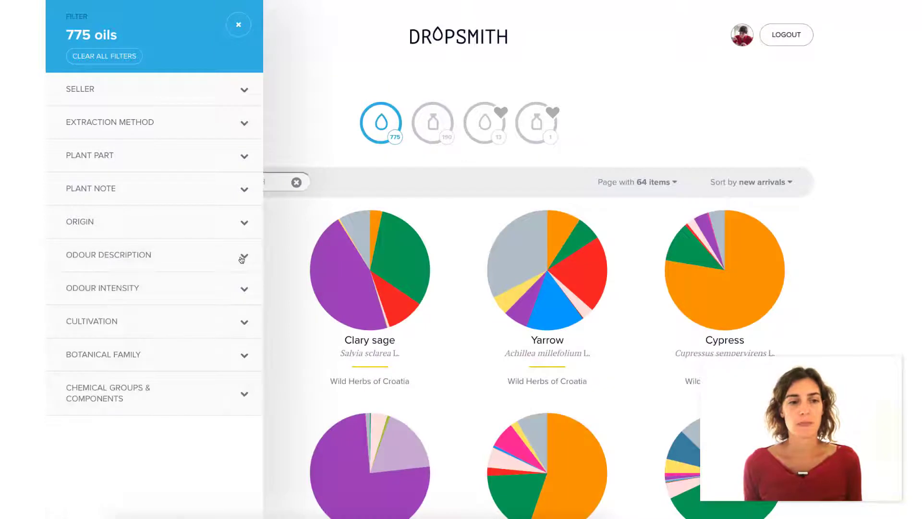
- Examine the filter options for odour intensity and for cultivation
click(170, 289)
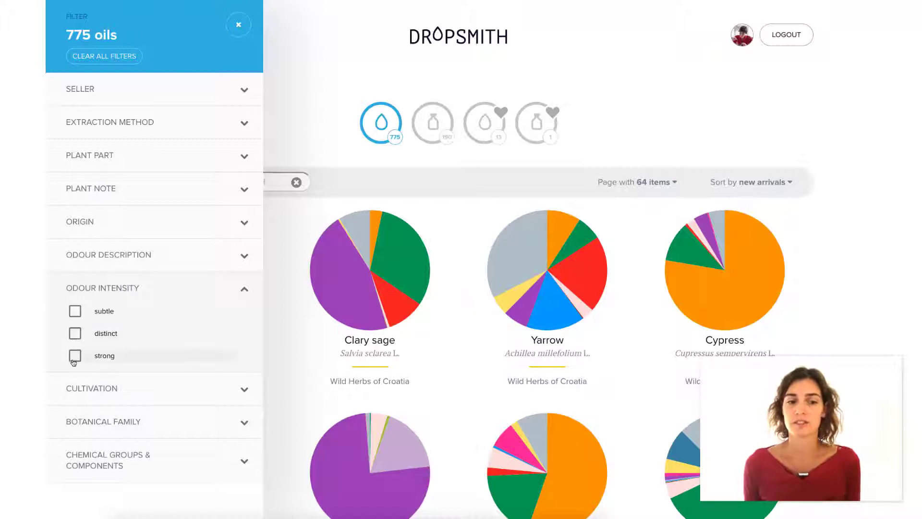
click(245, 289)
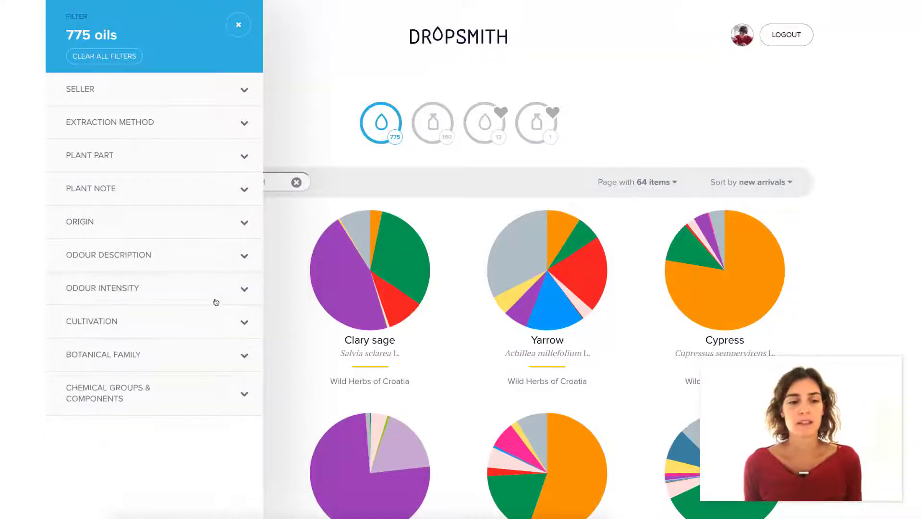
click(170, 322)
scroll(171, 323, down, 3)
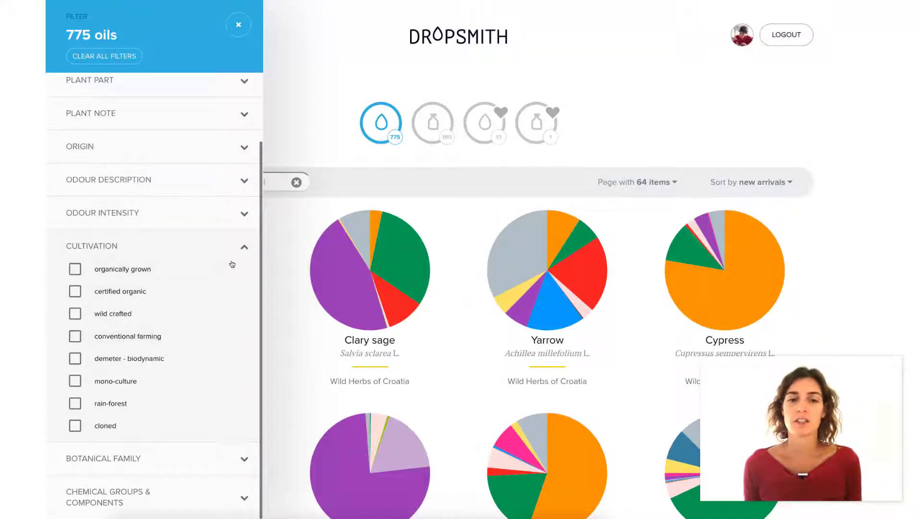
click(244, 248)
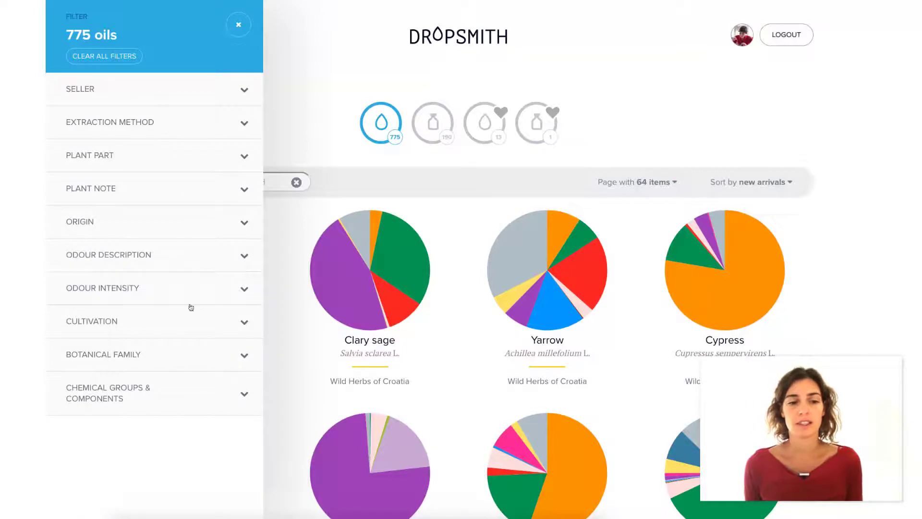
- View the botanical family filter options and collapse the list
click(205, 357)
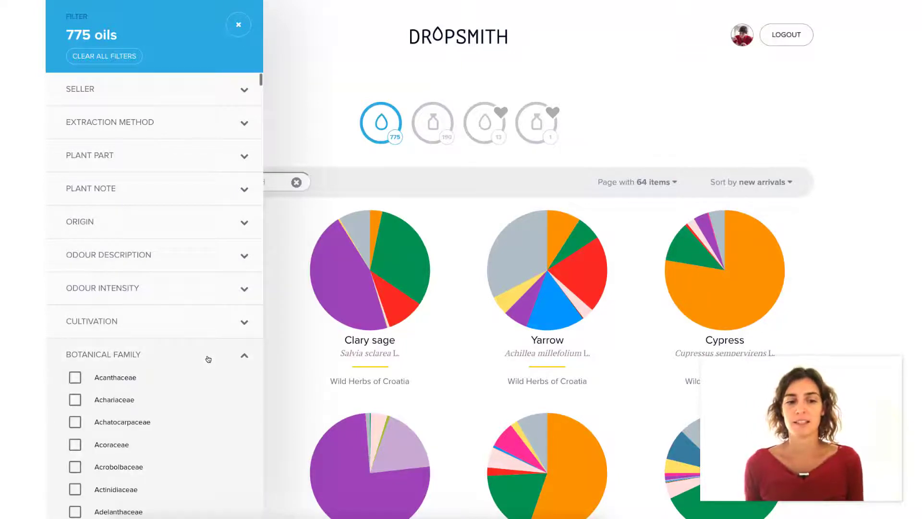
click(208, 359)
scroll(212, 350, down, 1)
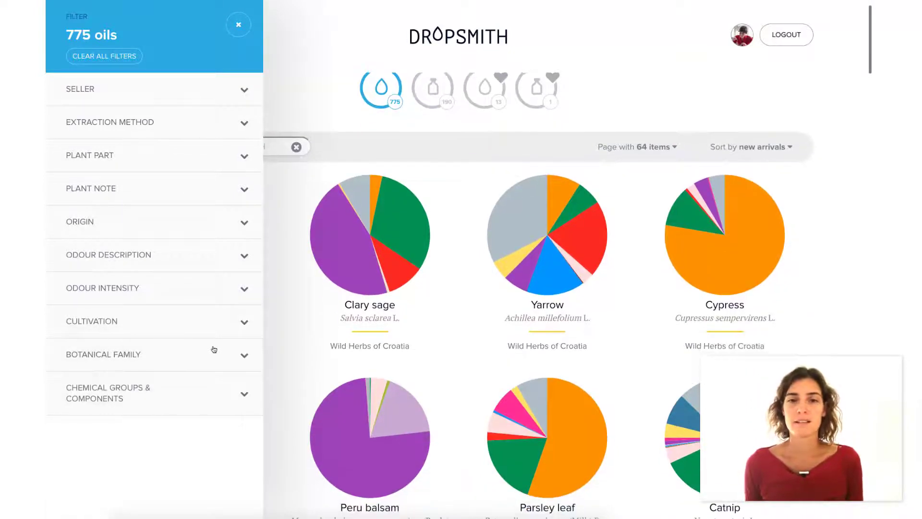
scroll(228, 368, down, 1)
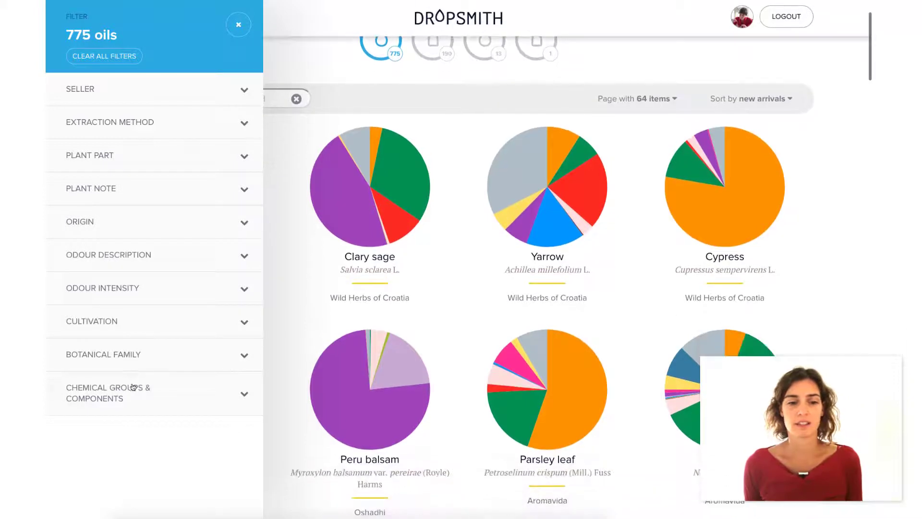
- View the chemical groups and components filter, including the subgroups under Hydrocarbons
click(133, 387)
scroll(192, 368, down, 4)
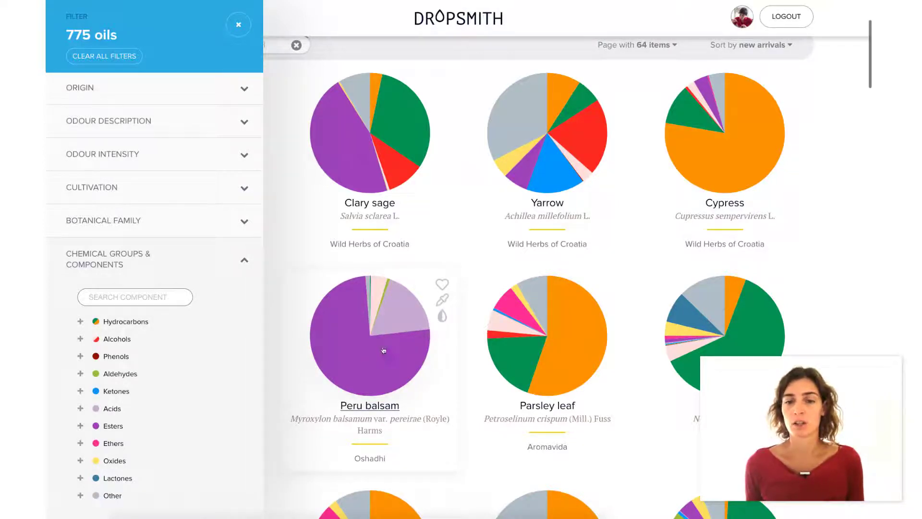
click(81, 323)
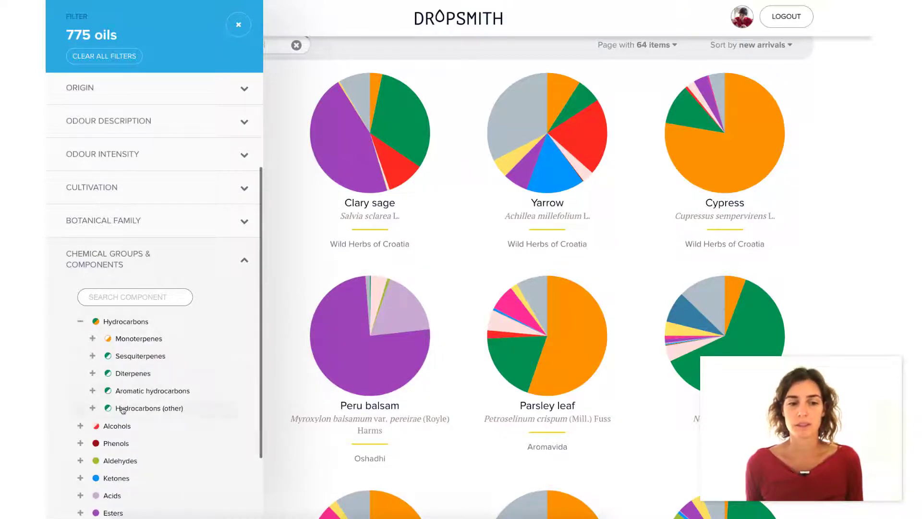
click(76, 324)
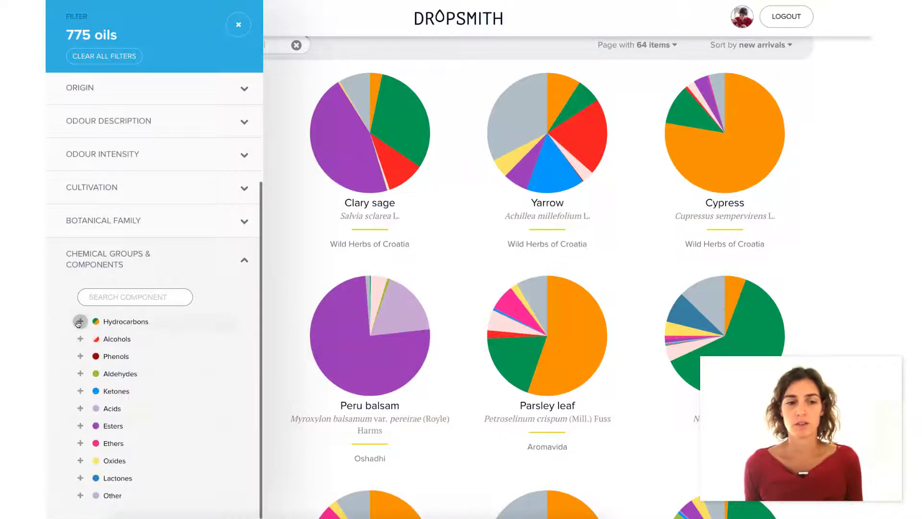
- Filter the oils to a Hydrocarbons percentage of 50-100% and browse the matching oils
click(115, 325)
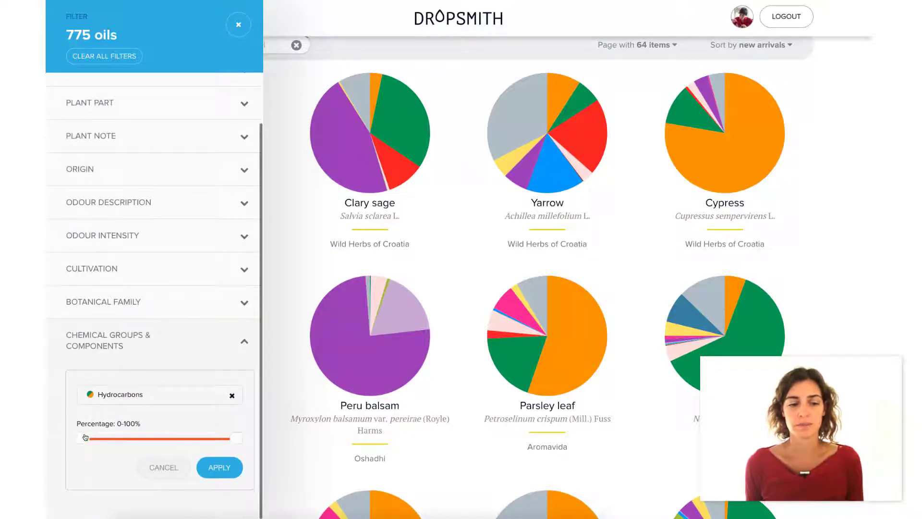
drag(83, 439, 159, 438)
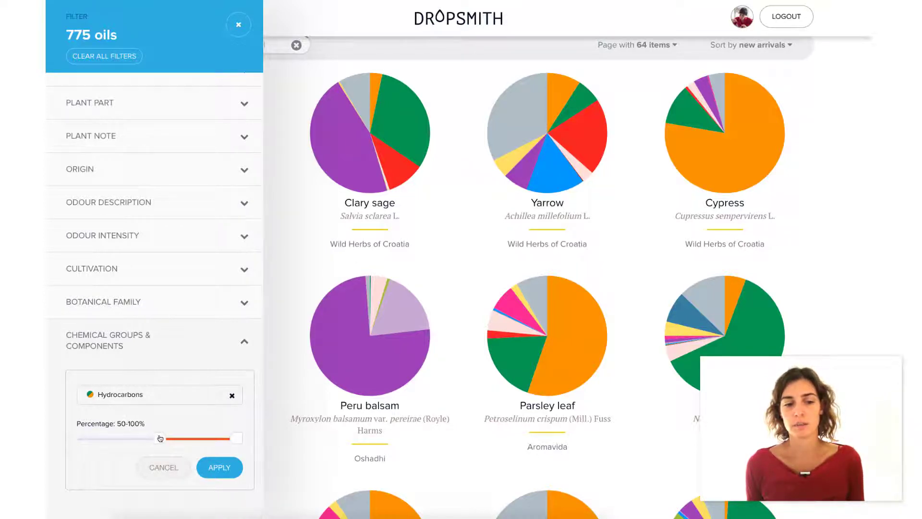
click(219, 469)
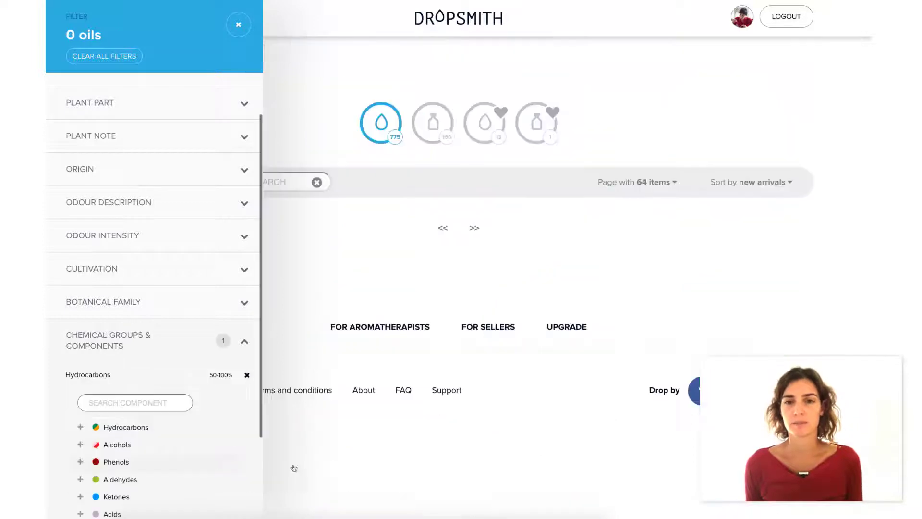
scroll(419, 440, down, 7)
scroll(419, 439, down, 10)
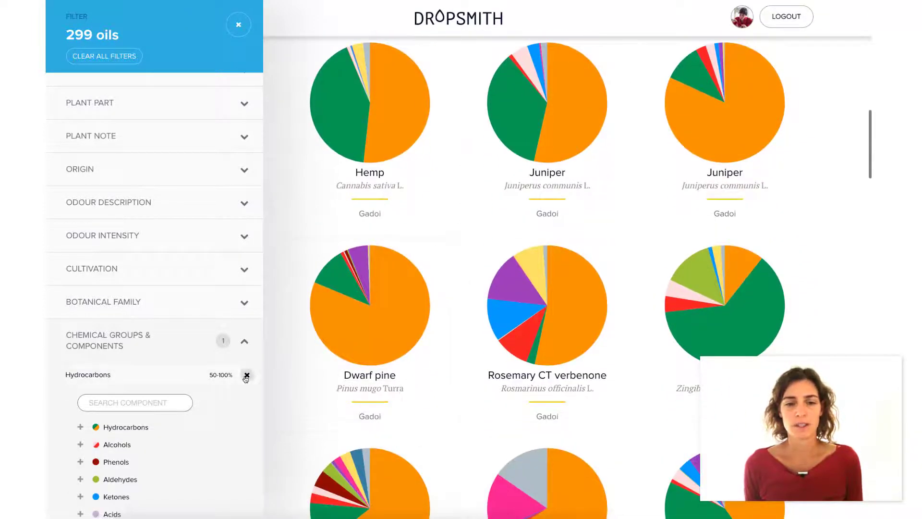
- Replace the Hydrocarbons filter with a Monoterpenes percentage of 70-85% and browse the matching oils
click(246, 375)
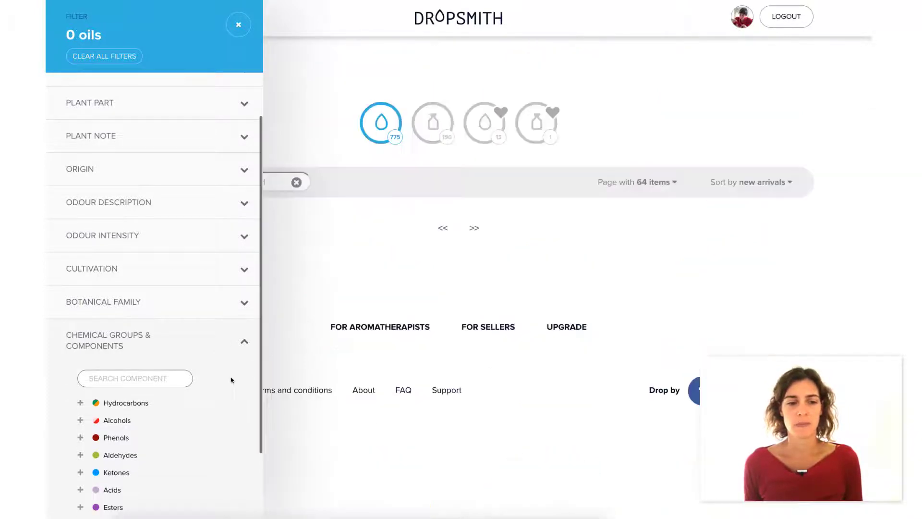
click(80, 403)
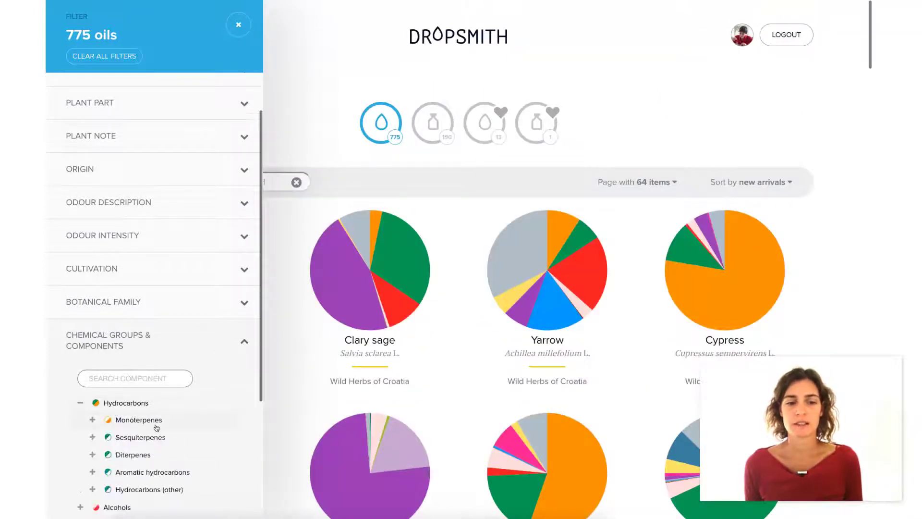
click(156, 420)
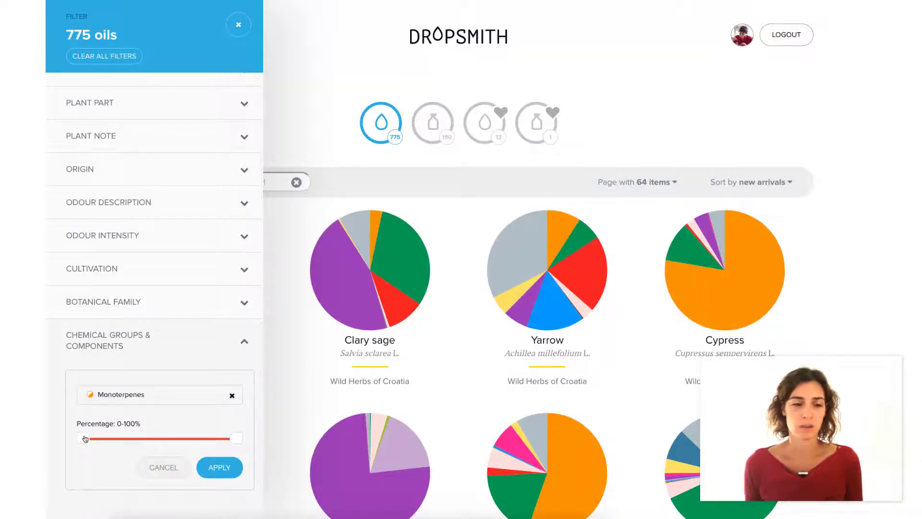
drag(85, 438, 213, 442)
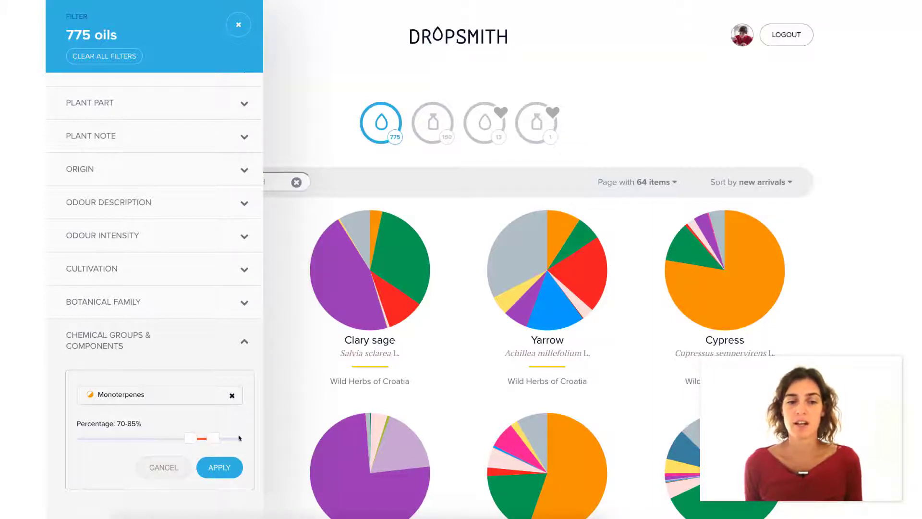
click(220, 467)
scroll(454, 413, down, 2)
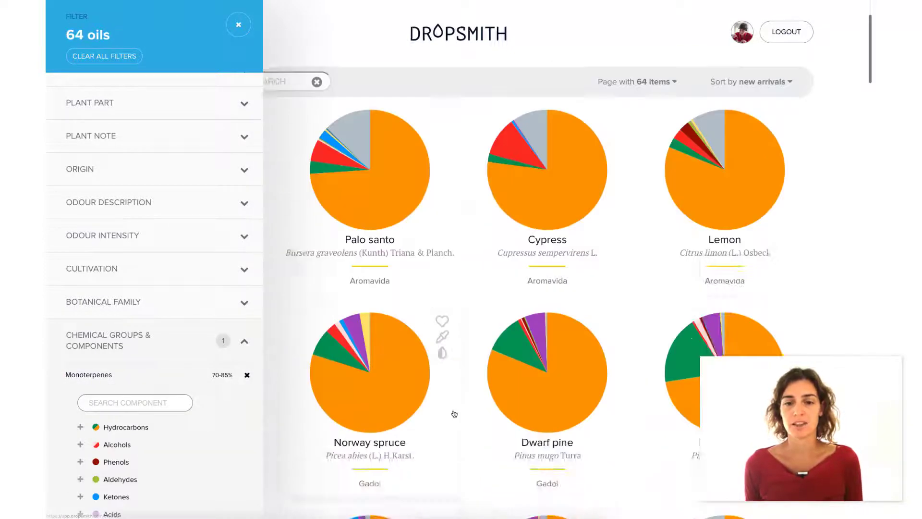
scroll(454, 413, down, 2)
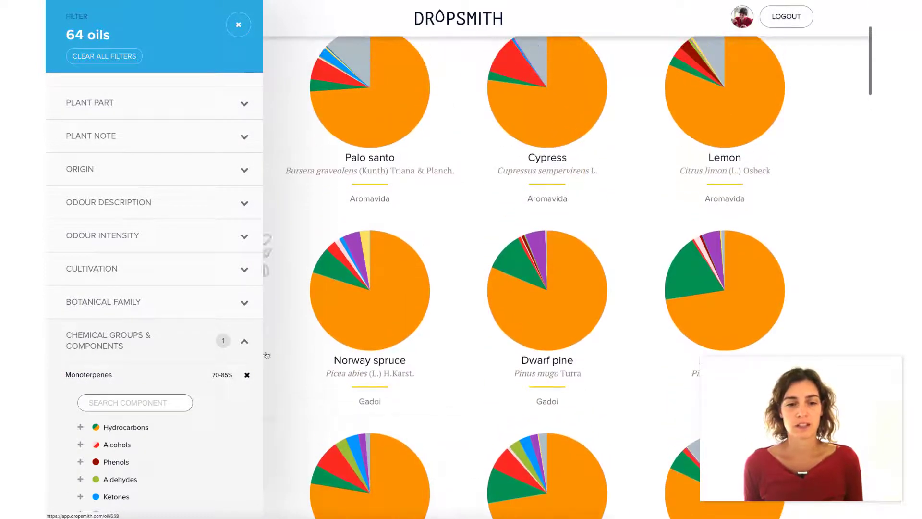
- Change the applied Monoterpenes filter to a percentage range of 30-100%
click(201, 379)
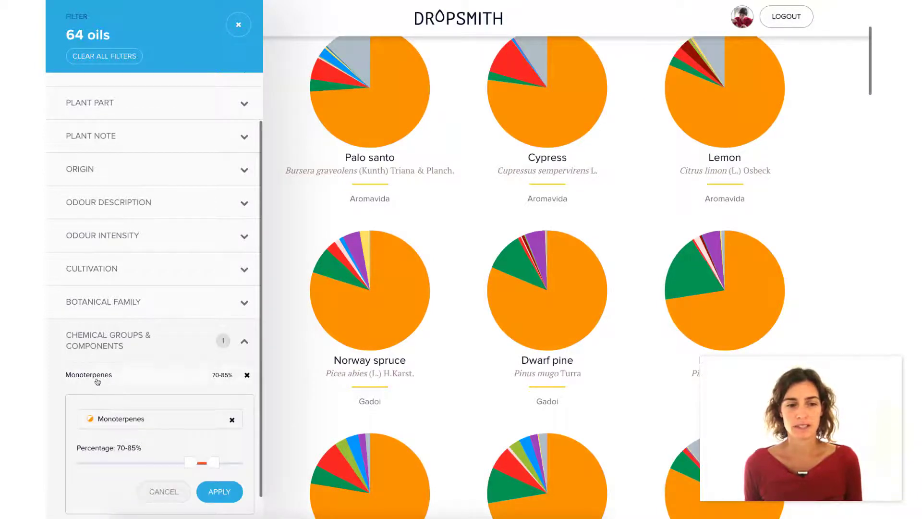
drag(191, 465, 260, 465)
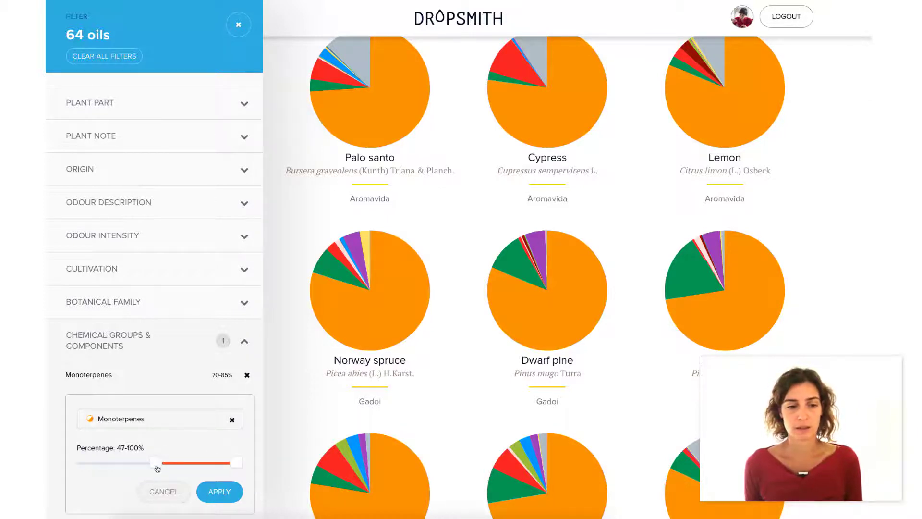
drag(157, 468, 128, 467)
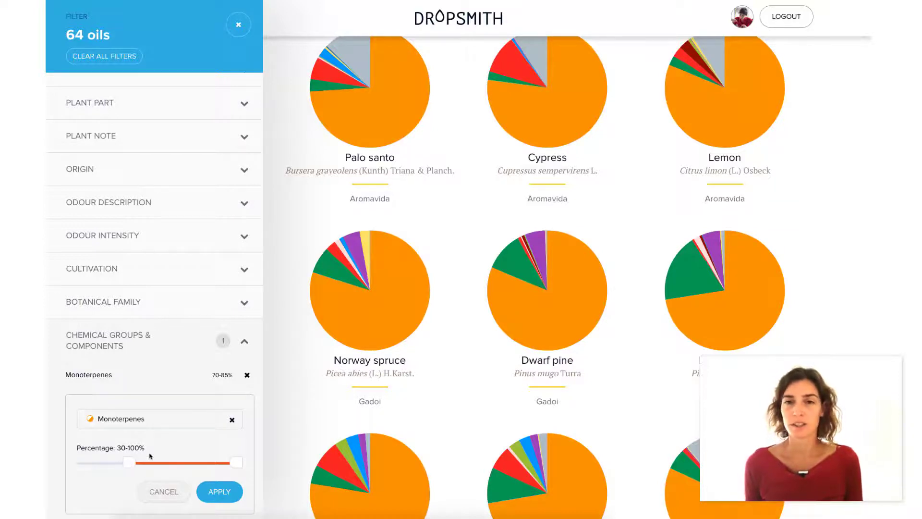
click(222, 492)
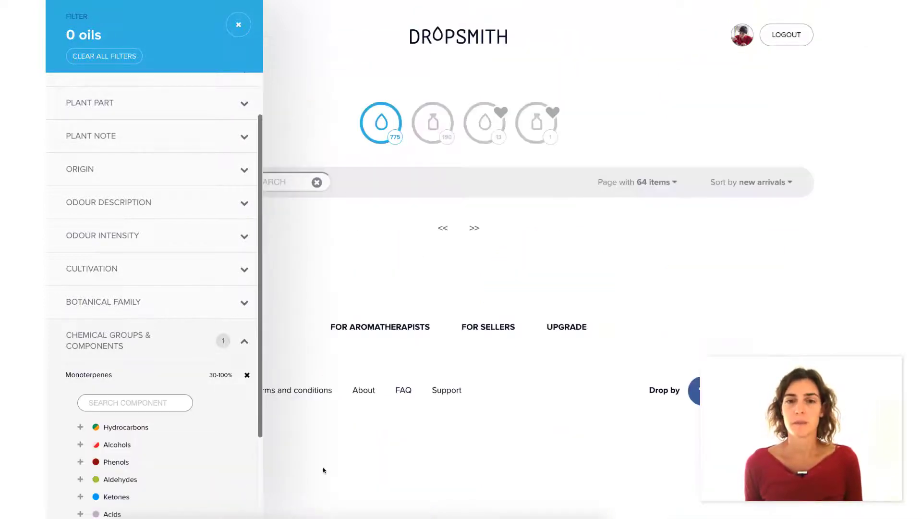
- Remove the Monoterpenes filter and filter by its individual component alpha-pinene at 20-100%
scroll(226, 416, down, 3)
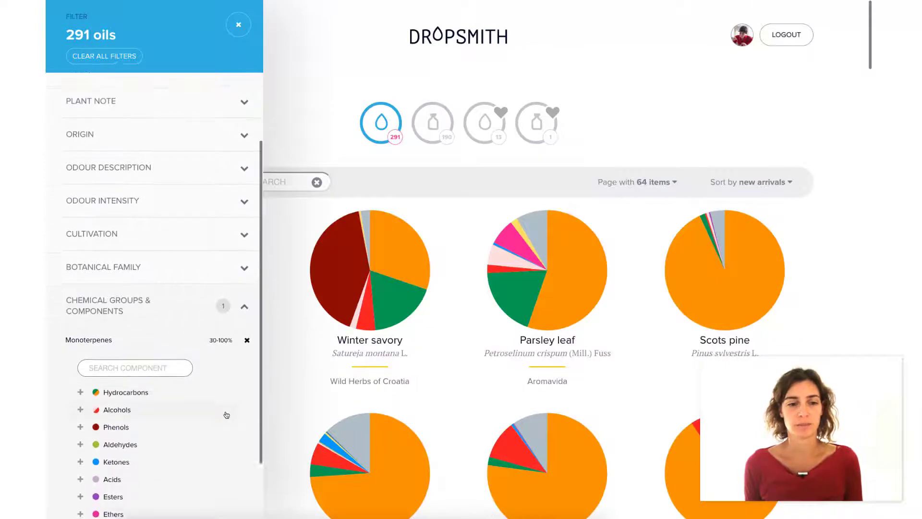
click(247, 287)
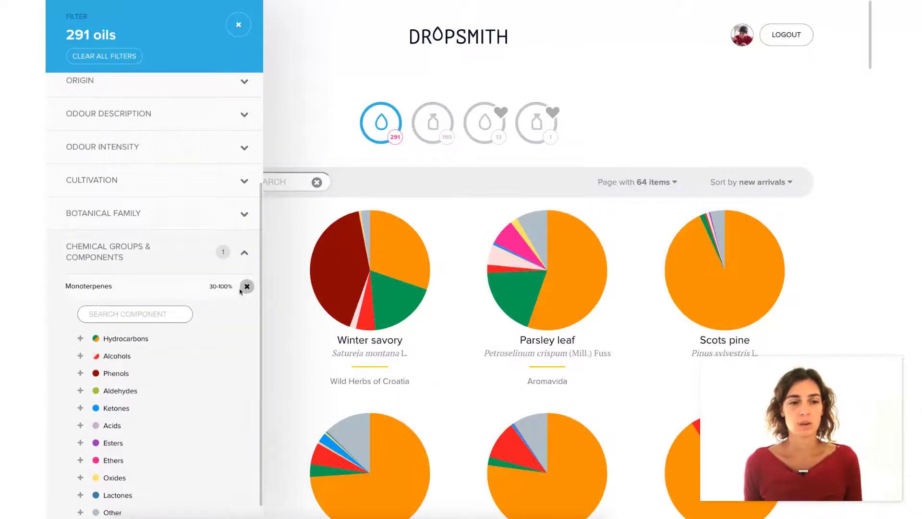
click(80, 322)
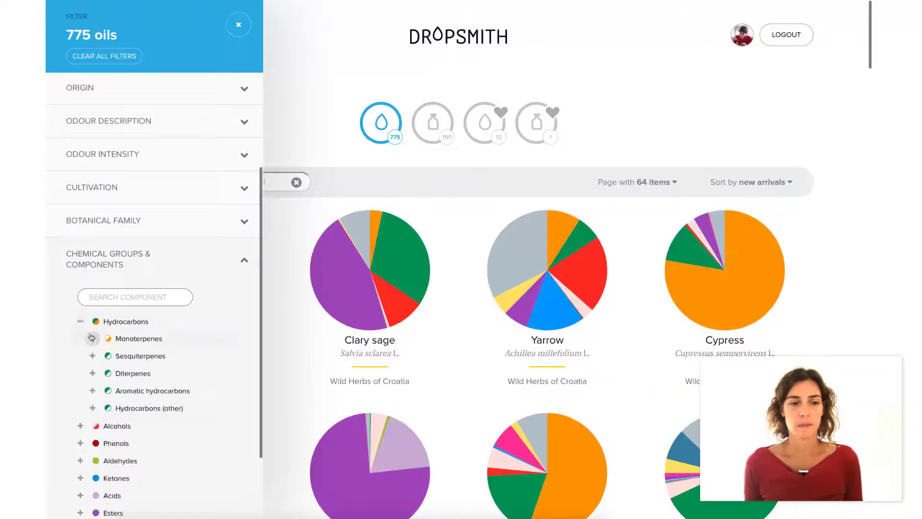
click(92, 338)
scroll(156, 394, down, 4)
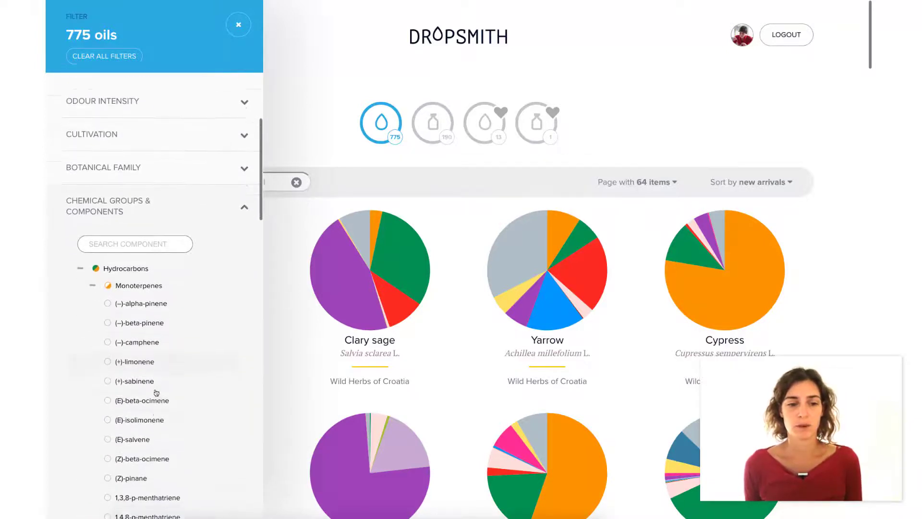
scroll(156, 393, down, 7)
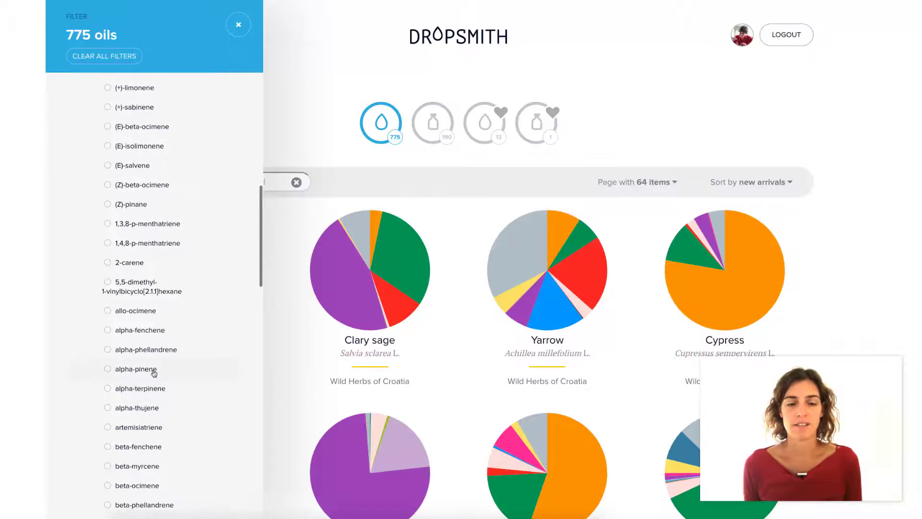
click(154, 371)
drag(84, 439, 114, 438)
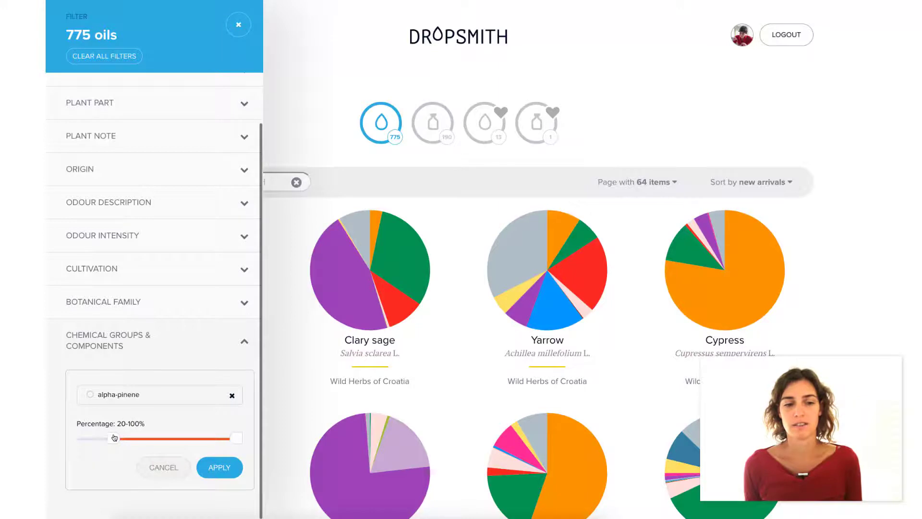
click(218, 469)
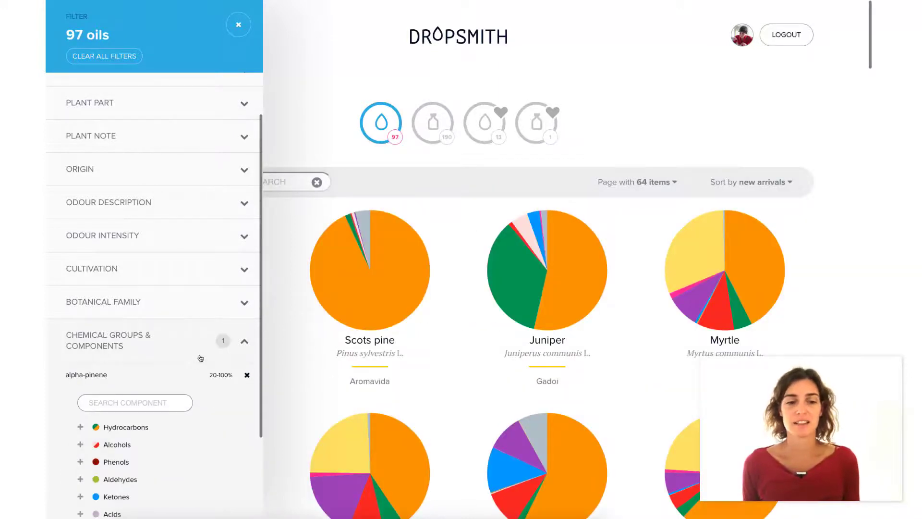
- Search the components for "1,8 CIN", add a 1,8-cineole filter of 5-100% and browse the matching oils
scroll(199, 358, down, 2)
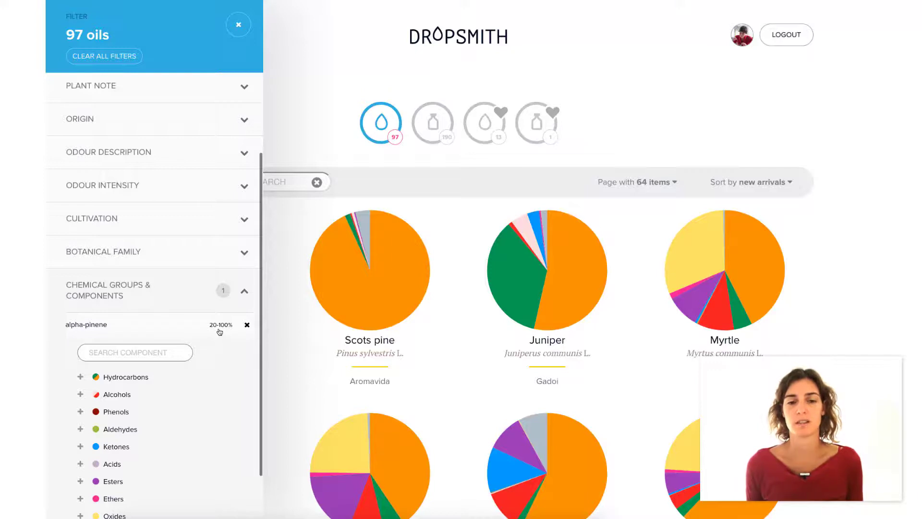
click(148, 351)
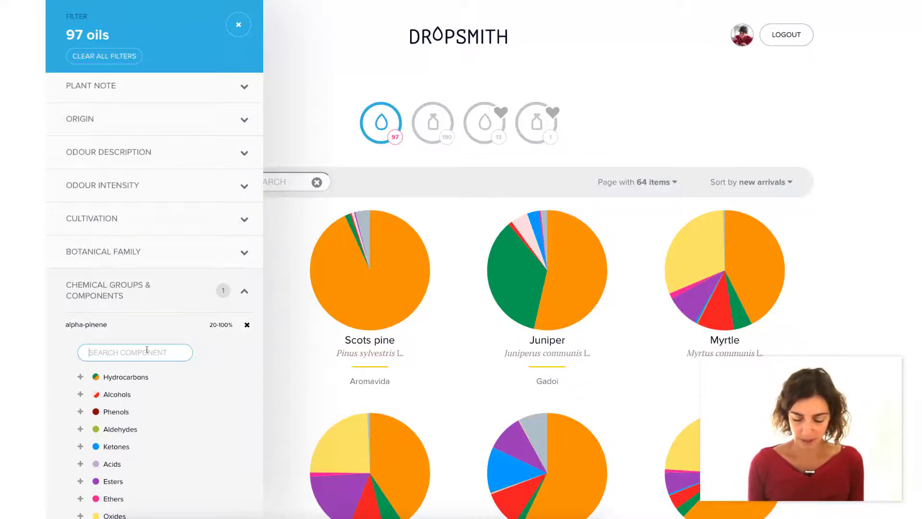
text(1,8 CIN)
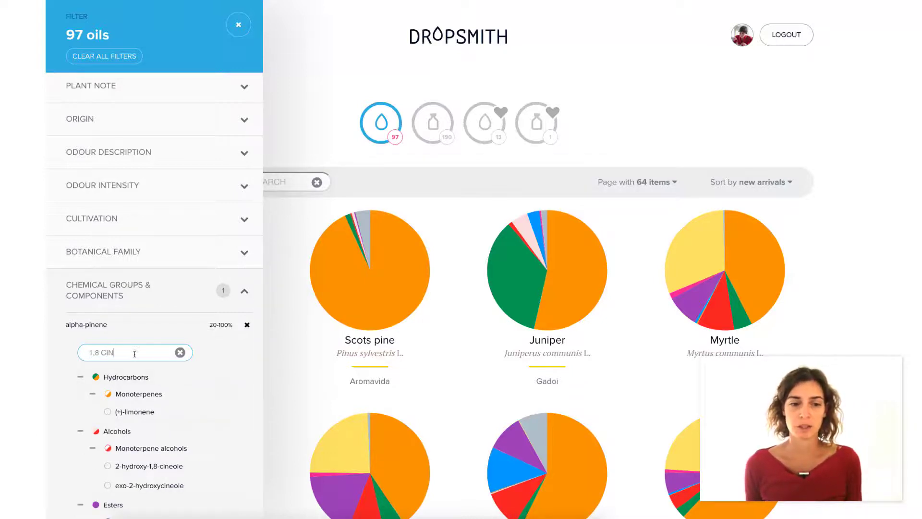
scroll(204, 389, down, 5)
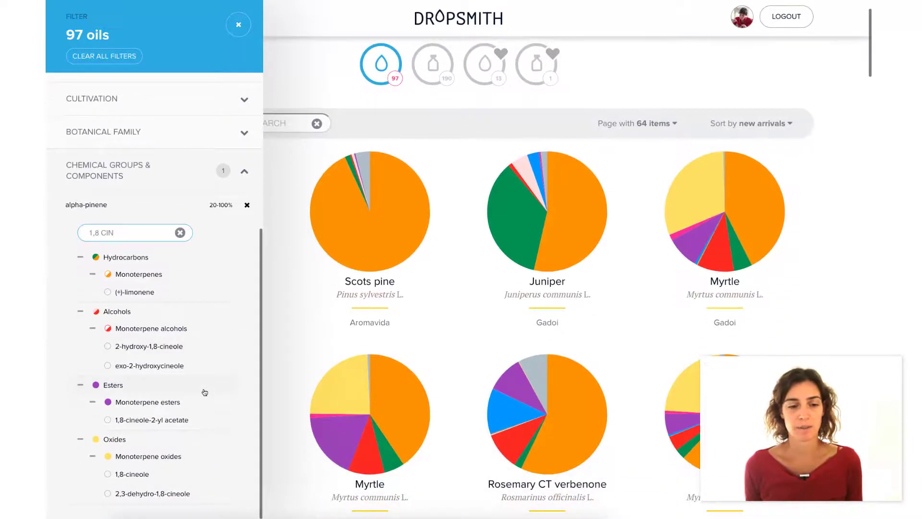
click(133, 474)
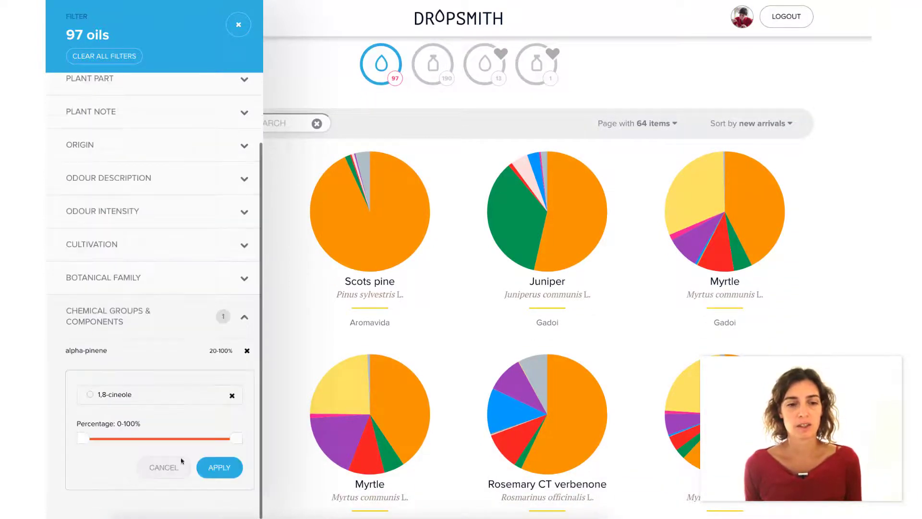
drag(83, 439, 92, 440)
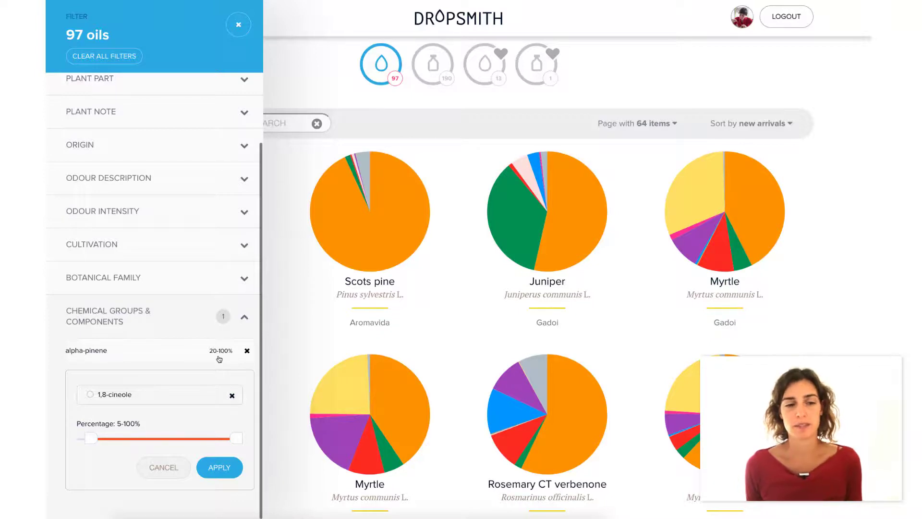
click(214, 468)
scroll(460, 432, down, 2)
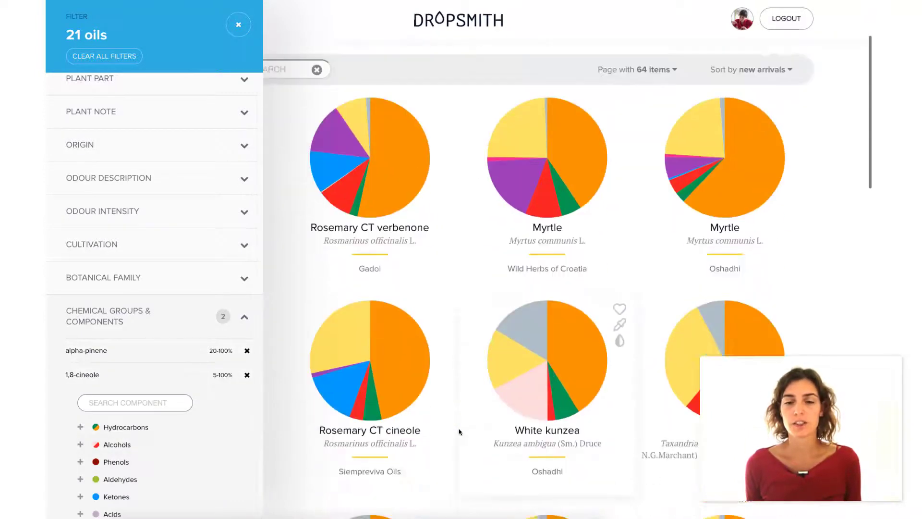
scroll(459, 431, down, 20)
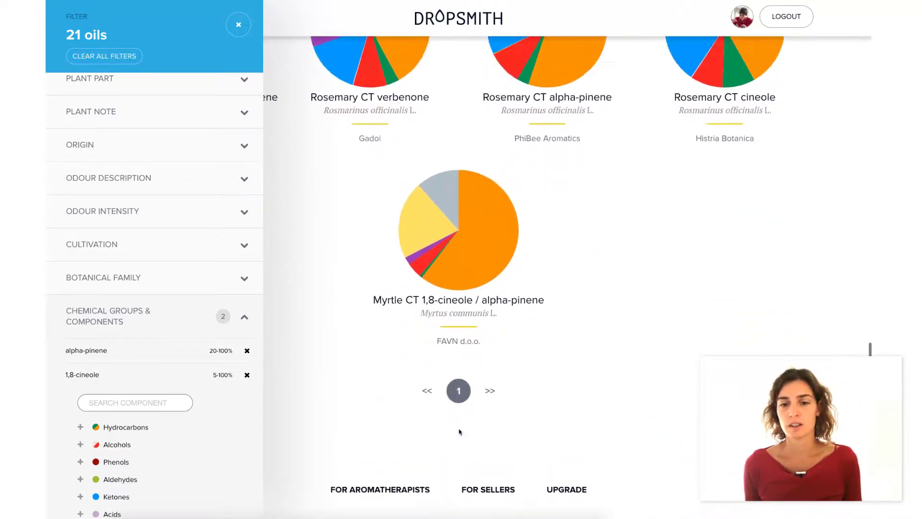
scroll(460, 432, up, 20)
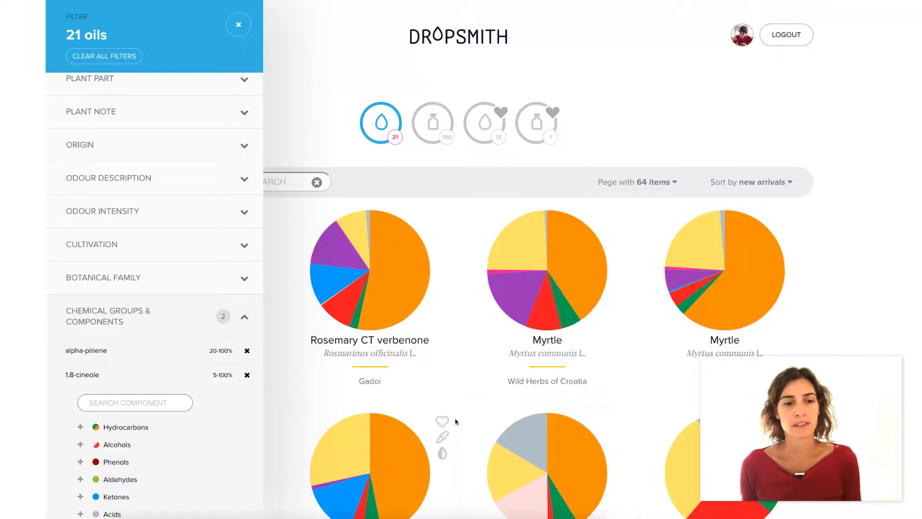
- Remove both the 1,8-cineole and the alpha-pinene component filters
scroll(222, 321, up, 2)
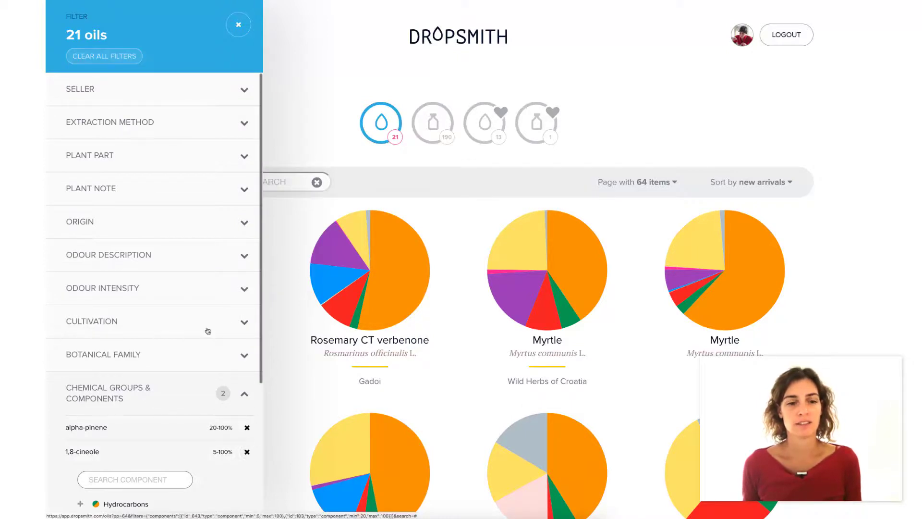
click(247, 451)
click(246, 427)
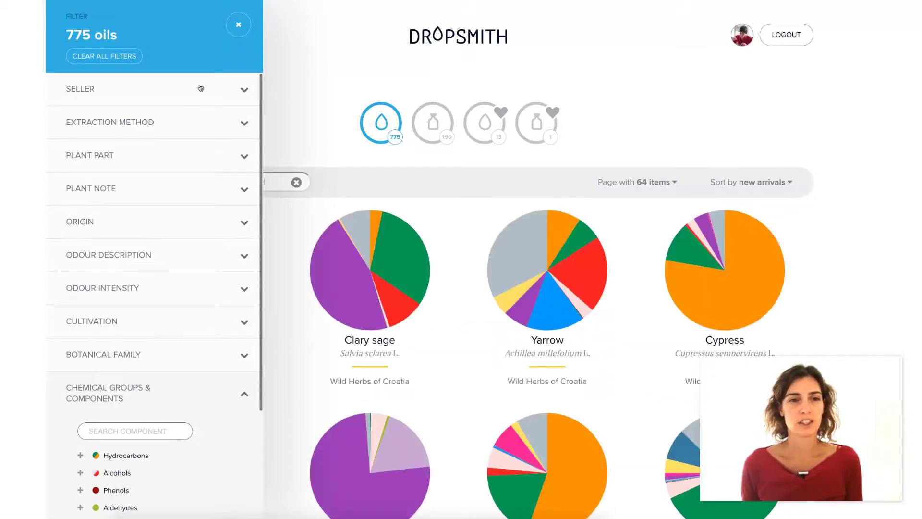
- Look through the seller options and filter the oils to the seller Gadoi
click(159, 93)
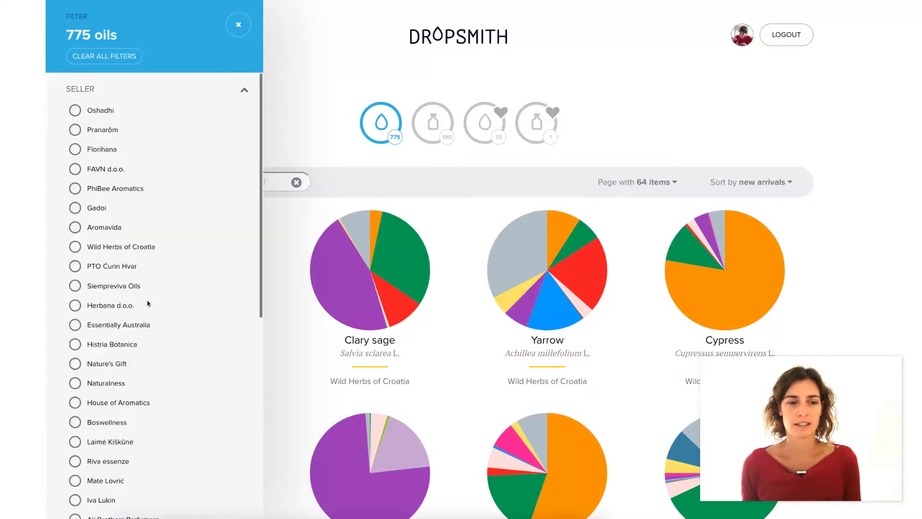
scroll(152, 329, down, 4)
scroll(153, 330, up, 3)
scroll(152, 329, up, 1)
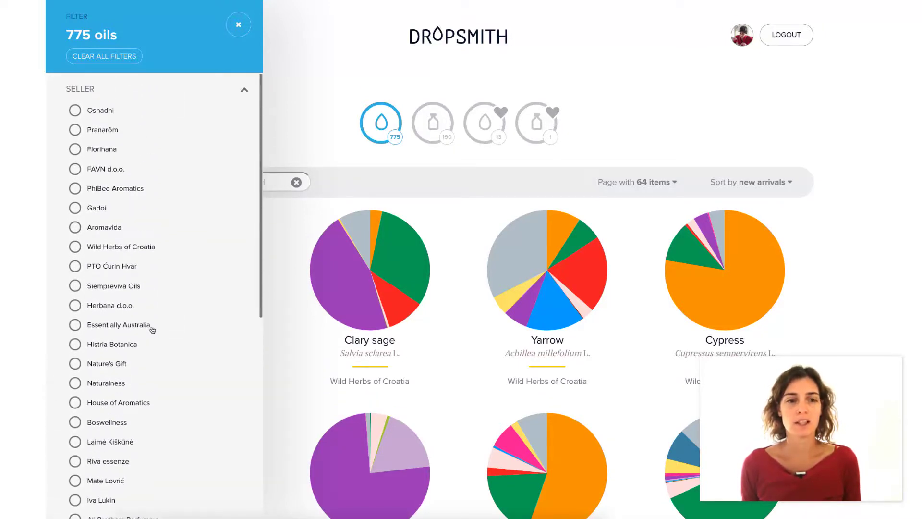
click(75, 209)
- Browse Gadoi's oils, view the seller's profile above the list, and clear all filters
scroll(553, 298, down, 5)
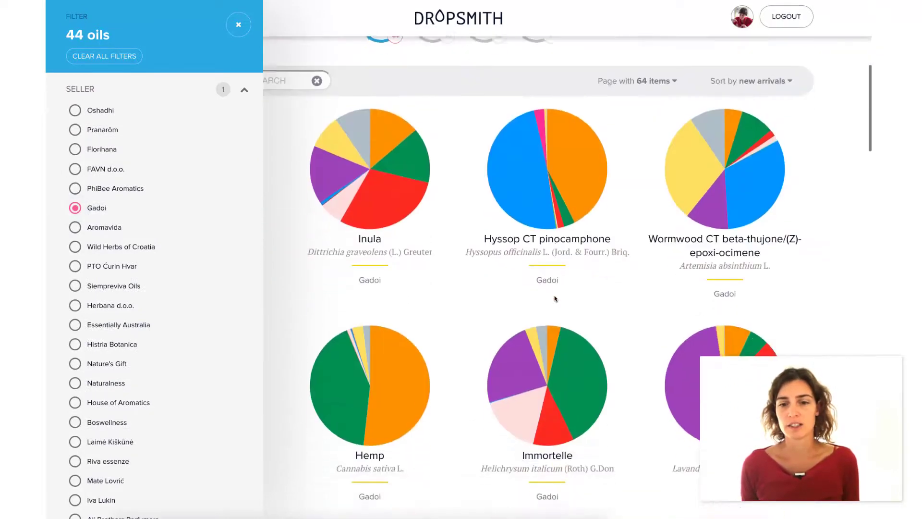
scroll(554, 298, down, 20)
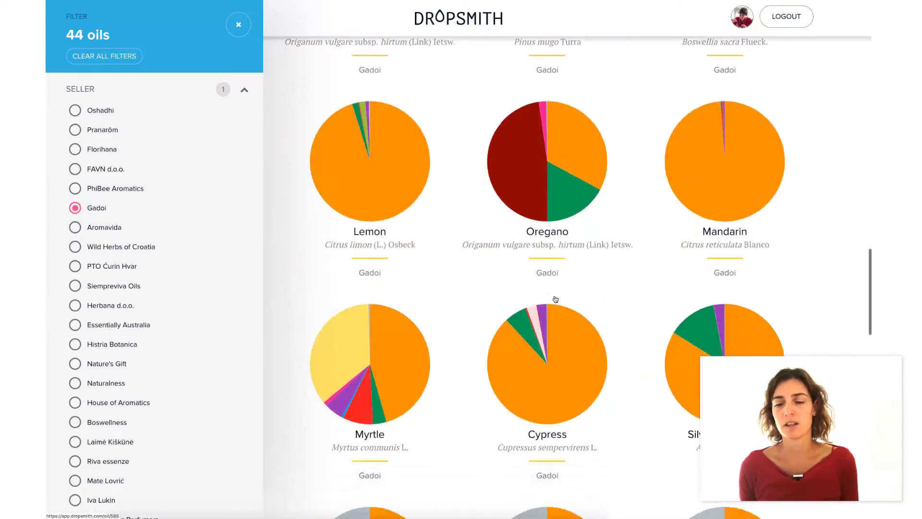
scroll(555, 300, down, 4)
scroll(555, 300, up, 8)
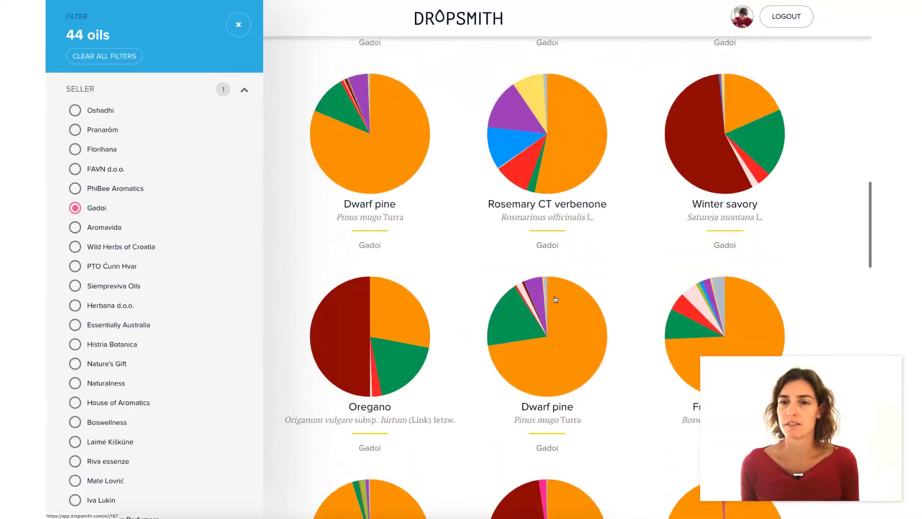
scroll(556, 299, up, 10)
scroll(555, 298, down, 5)
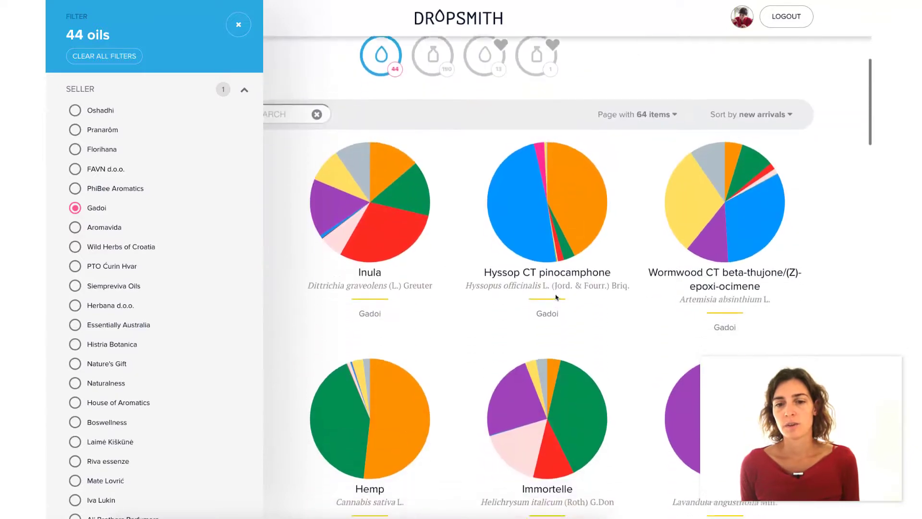
scroll(577, 278, up, 5)
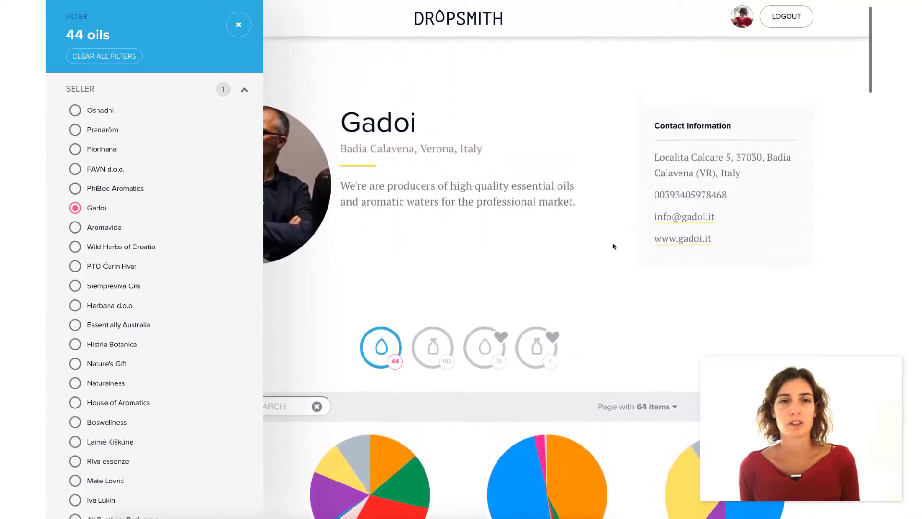
scroll(613, 246, up, 1)
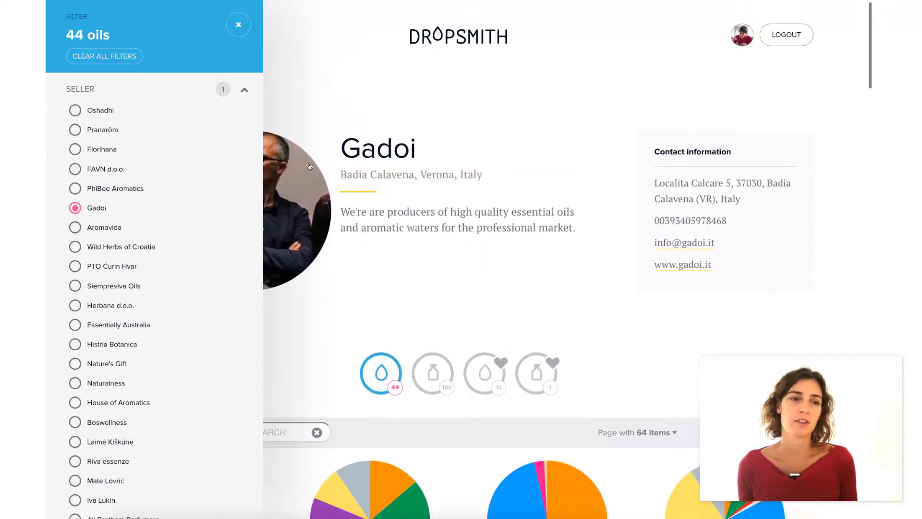
click(118, 56)
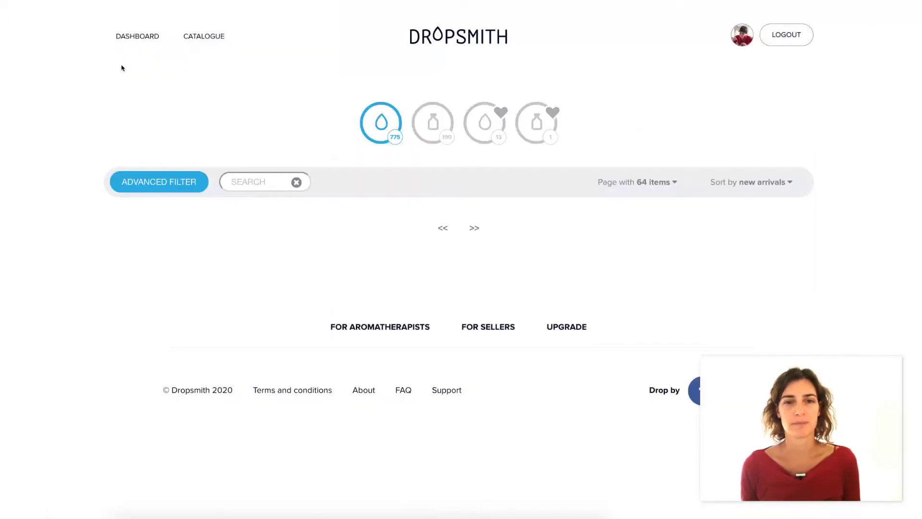